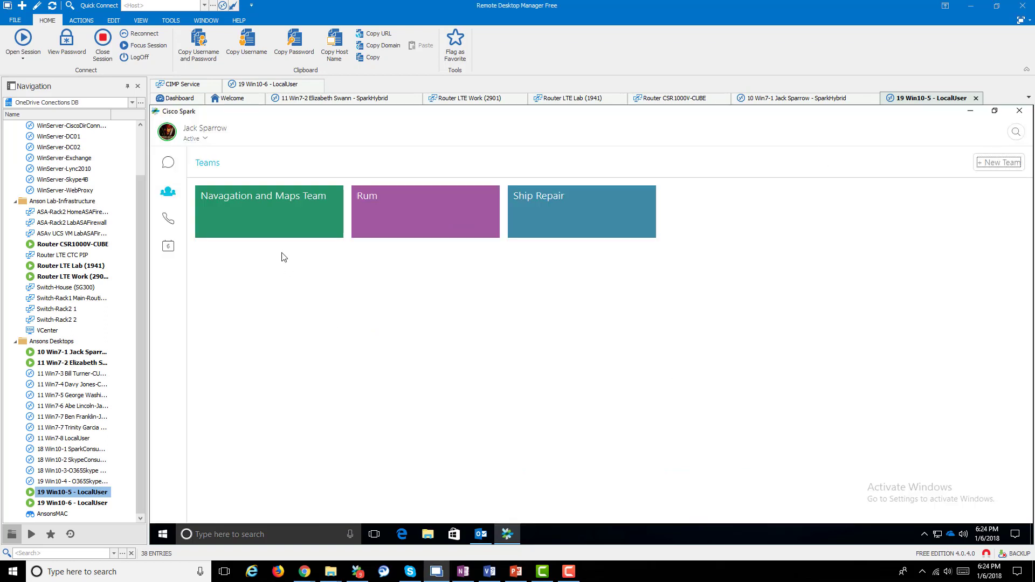
# Show the Teams view with the Navagation and Maps Team, Rum and Ship Repair tiles
pyautogui.click(167, 192)
# Create the team 'US-Marketing' with the description 'Everything Marketing'
pyautogui.click(998, 163)
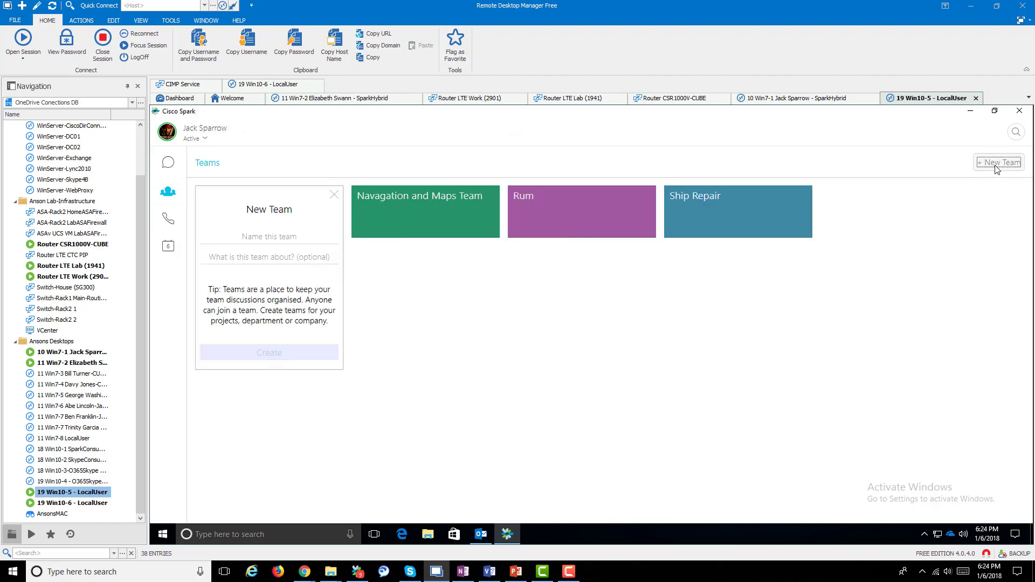
pyautogui.click(277, 236)
pyautogui.write('US')
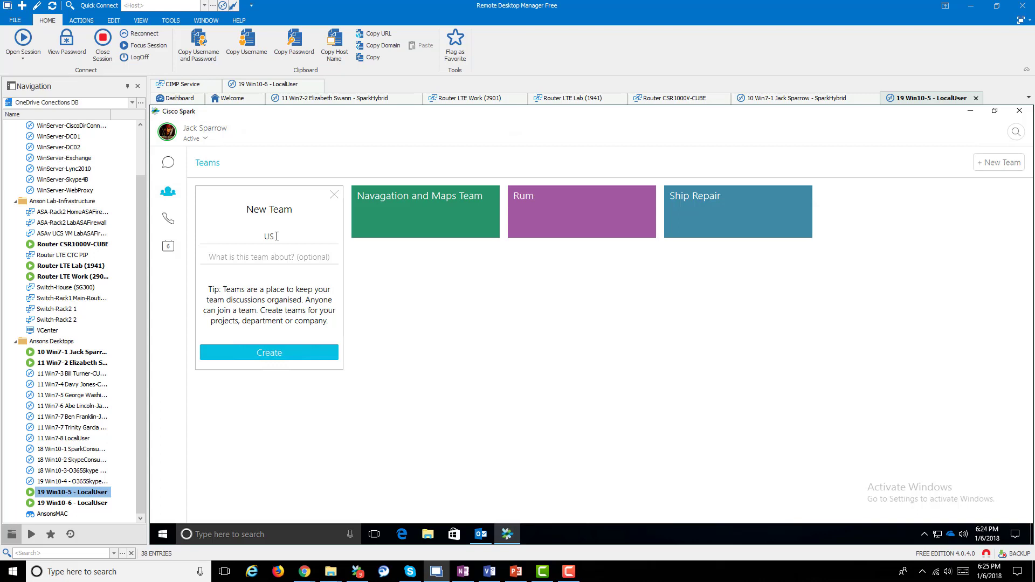
pyautogui.write('-Marketing')
pyautogui.press('Tab')
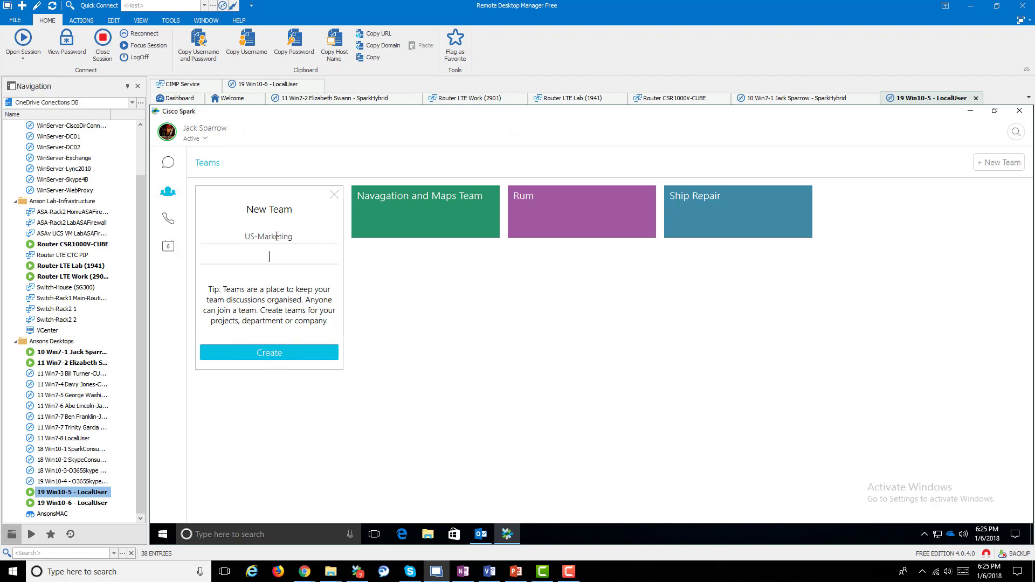
pyautogui.write('Everyon')
pyautogui.press('BackSpace')
pyautogui.press('BackSpace')
pyautogui.press('BackSpace')
pyautogui.press('BackSpace')
pyautogui.write('rything Marketing')
pyautogui.click(281, 355)
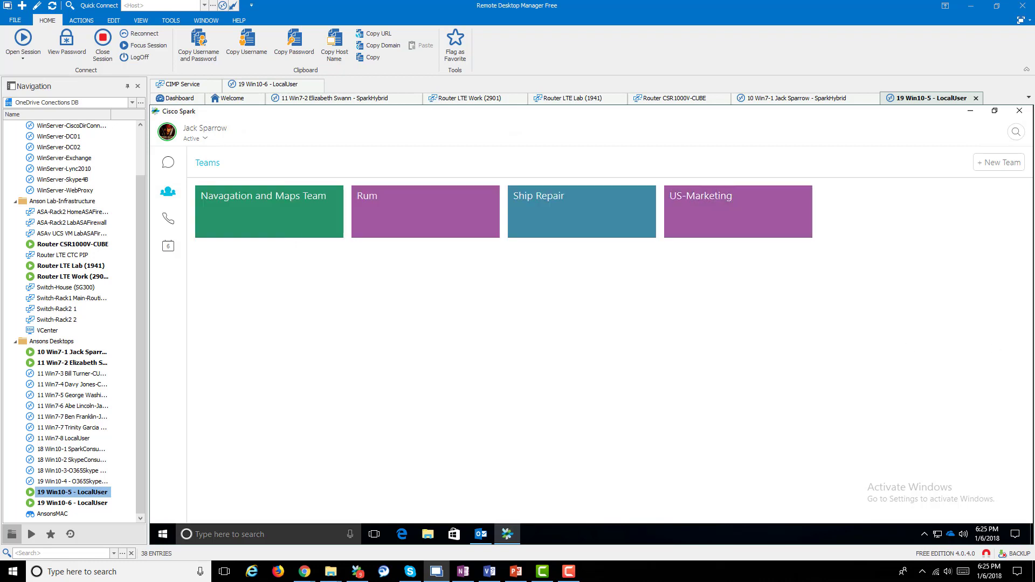
# Add the colleague found by searching 'eli' to US-Marketing's team members
pyautogui.hotkey('alt', 'Tab')
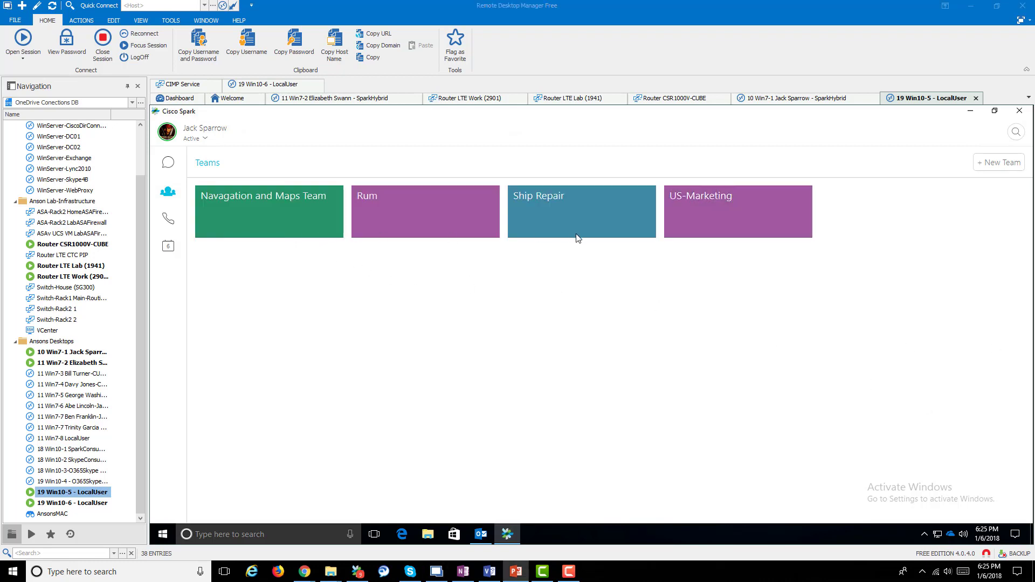
pyautogui.click(693, 210)
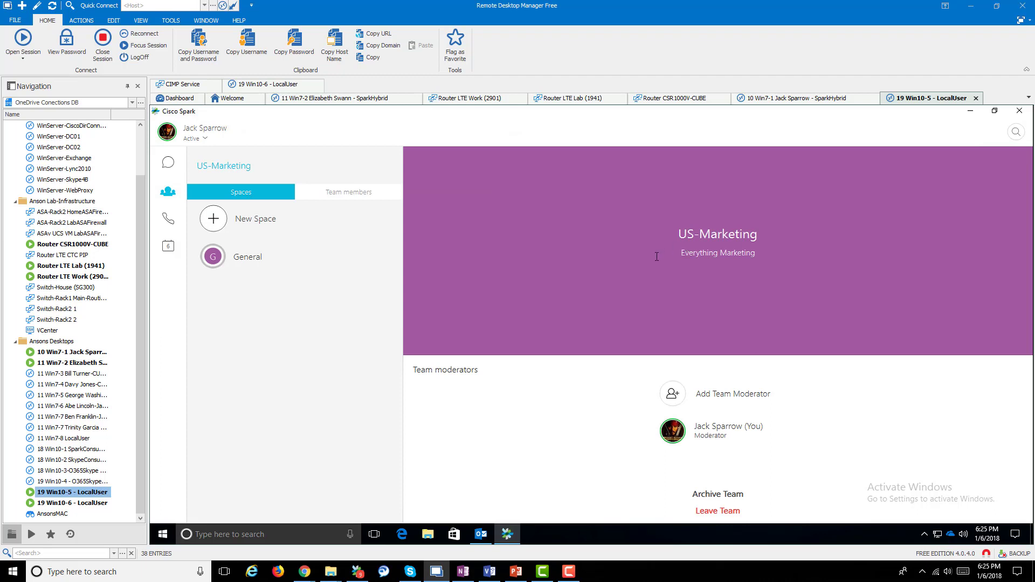
pyautogui.click(355, 193)
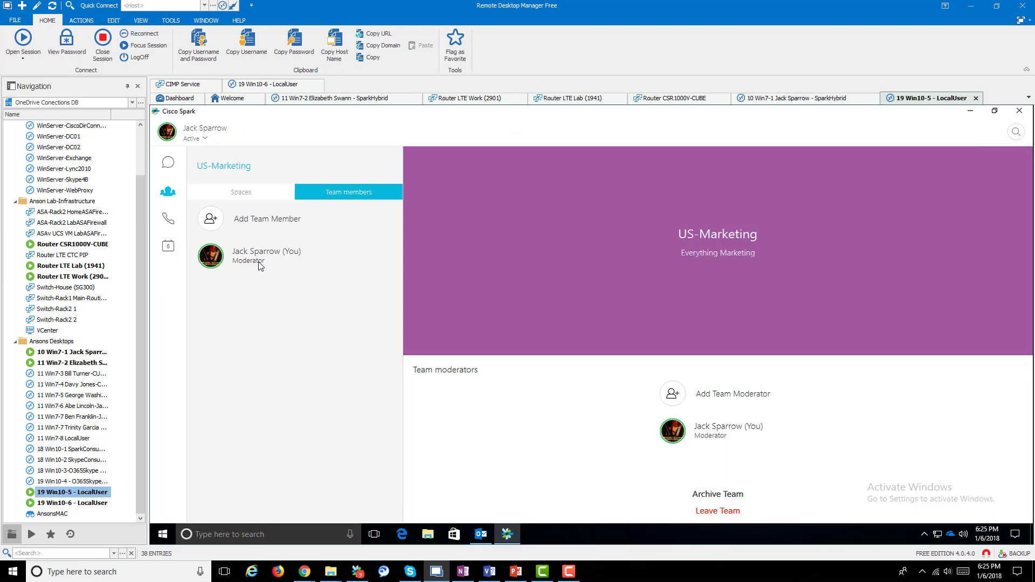
pyautogui.click(242, 224)
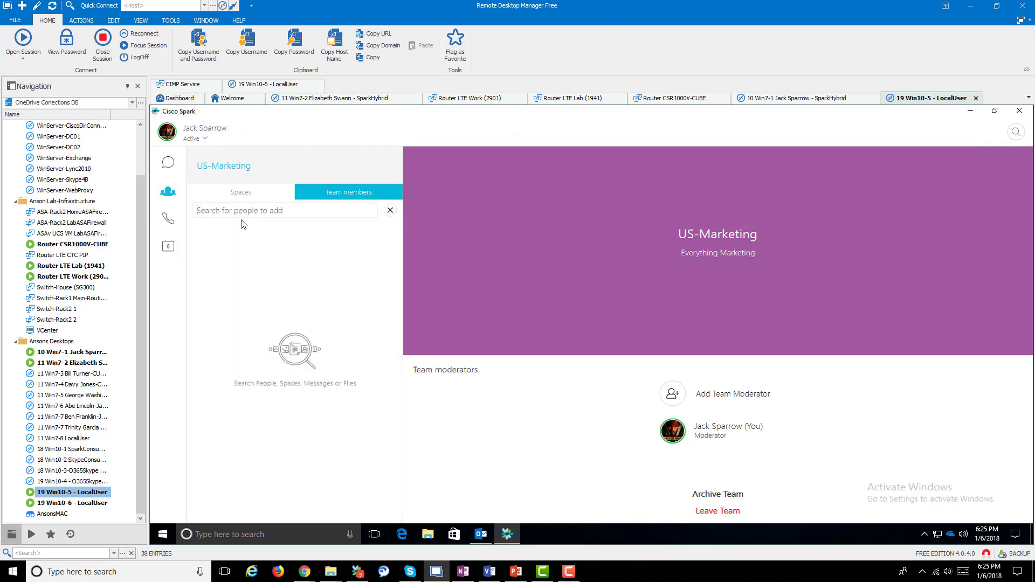
pyautogui.write('eli')
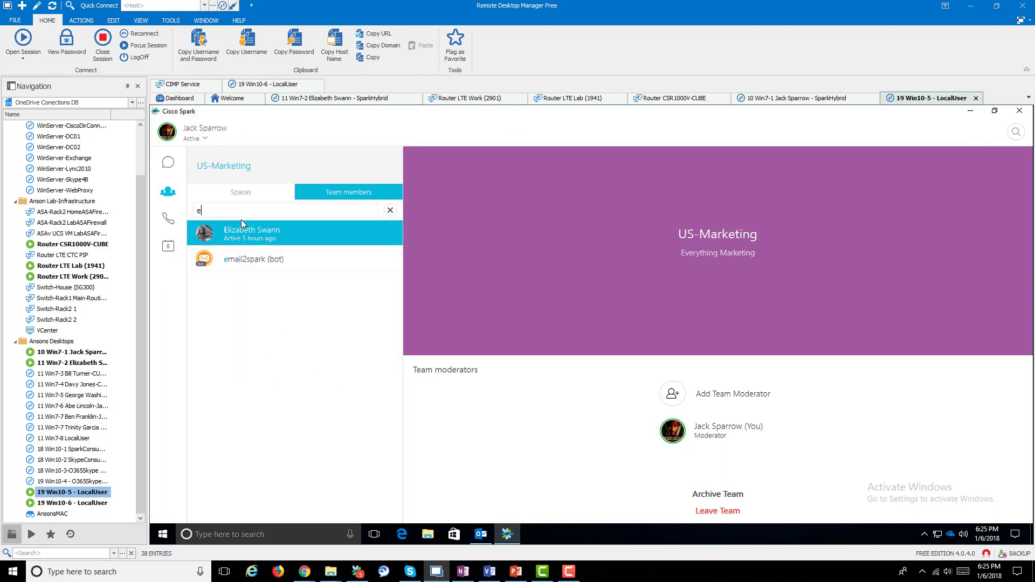
pyautogui.click(273, 243)
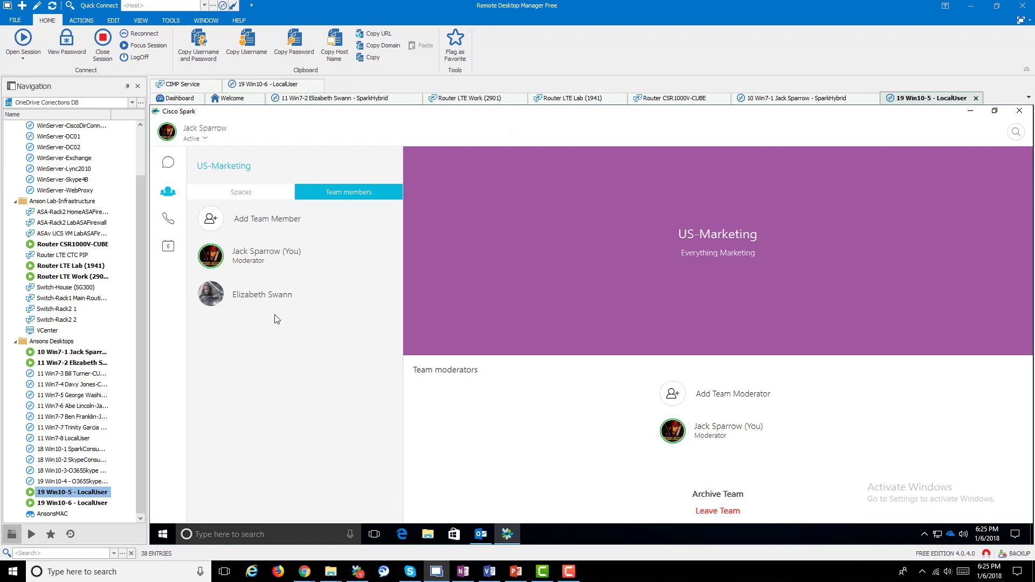
# Remove the newly added colleague from US-Marketing and confirm the removal
pyautogui.rightClick(290, 302)
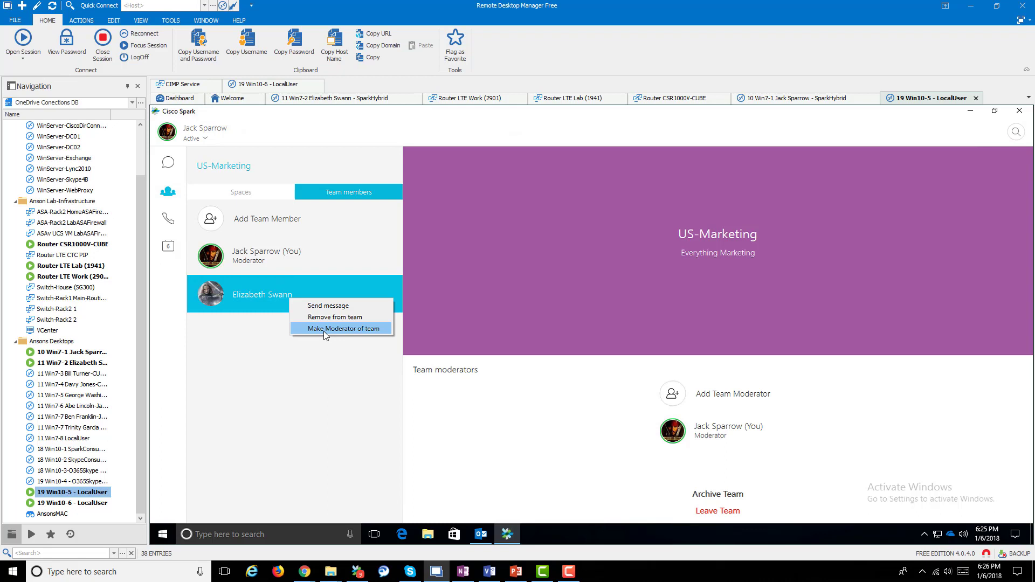
pyautogui.rightClick(313, 286)
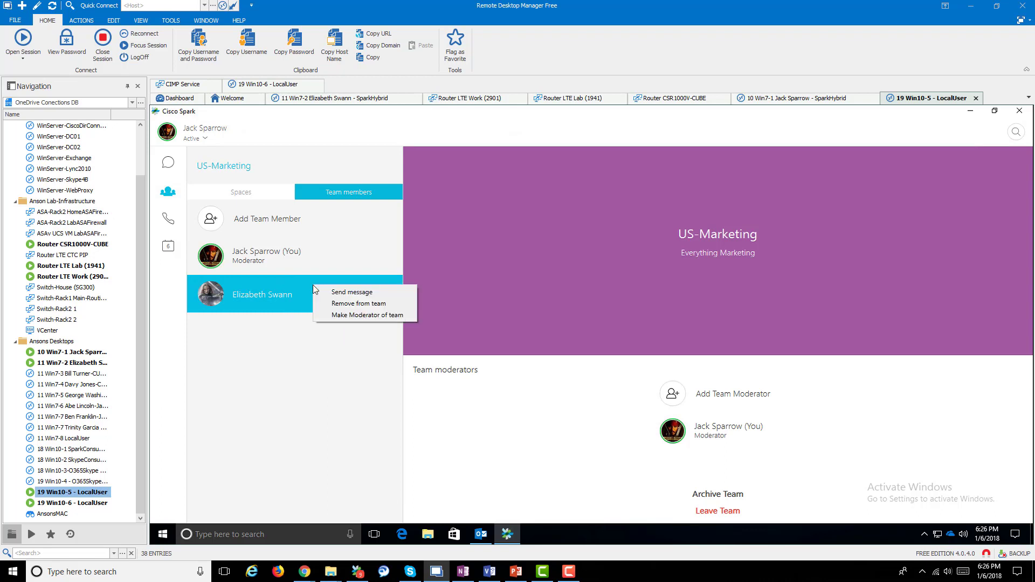
pyautogui.click(341, 304)
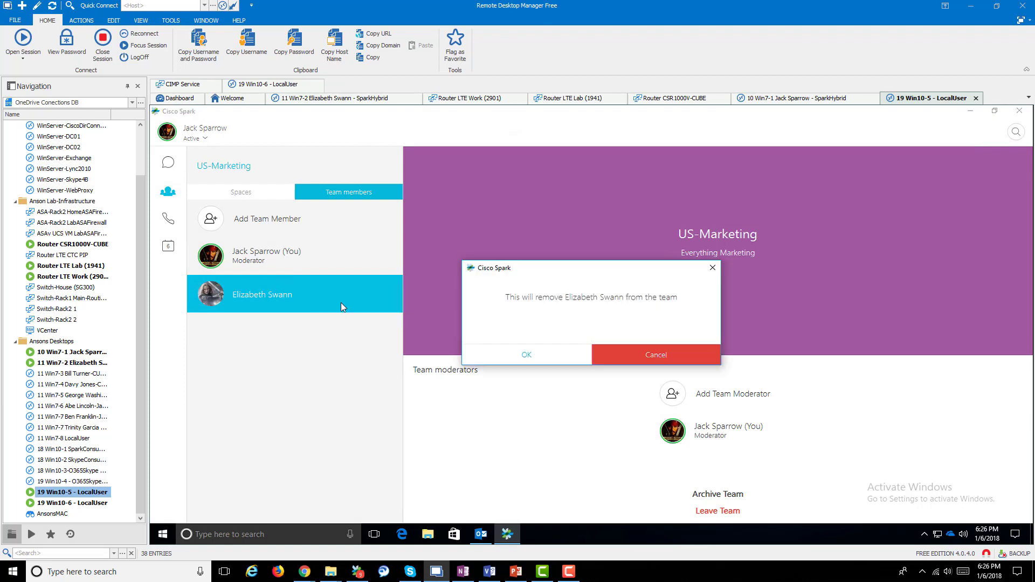
pyautogui.click(564, 359)
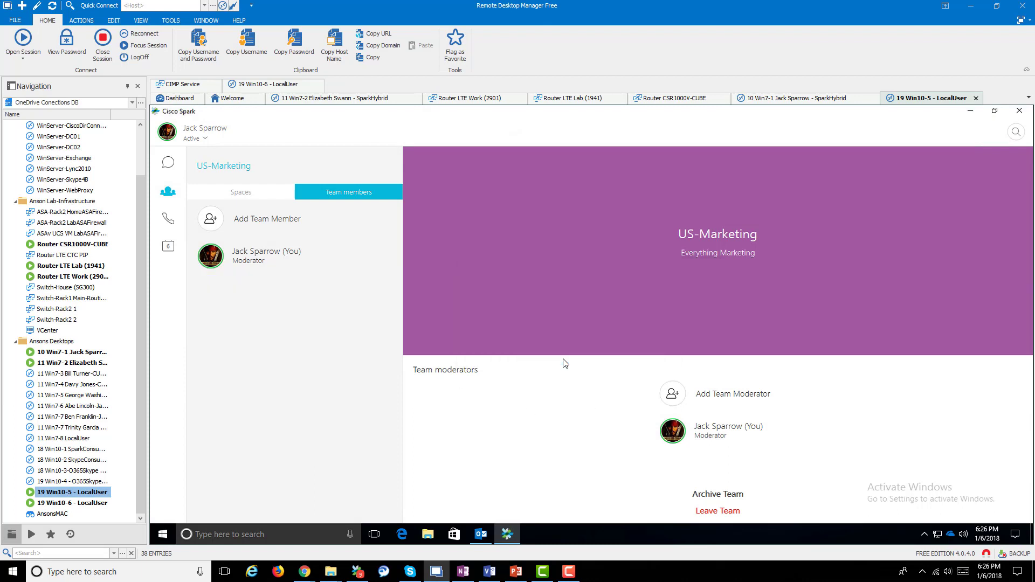
pyautogui.click(726, 399)
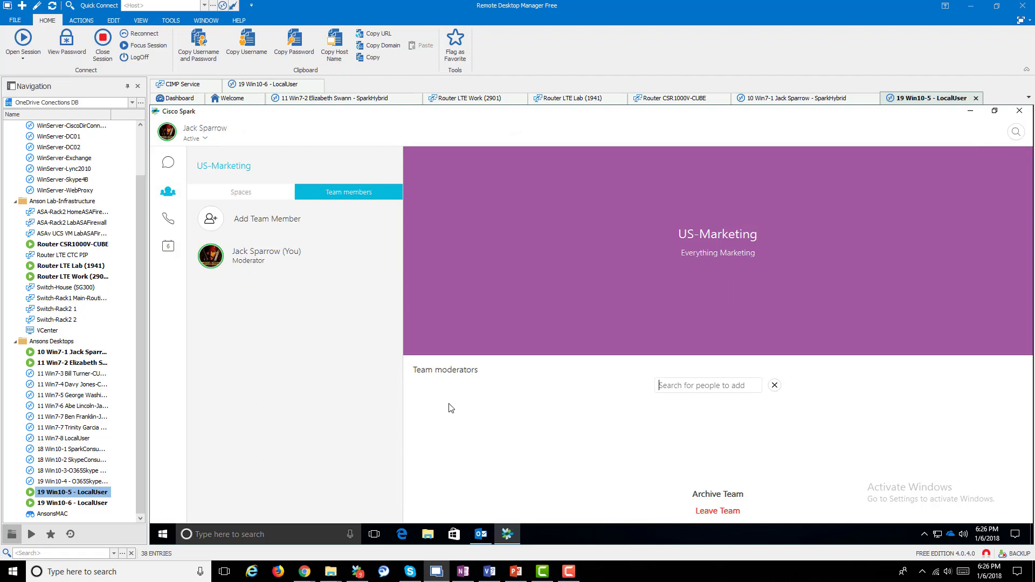
# Make the colleague (searched 'el') a US-Marketing moderator, then revoke their moderator role
pyautogui.write('el')
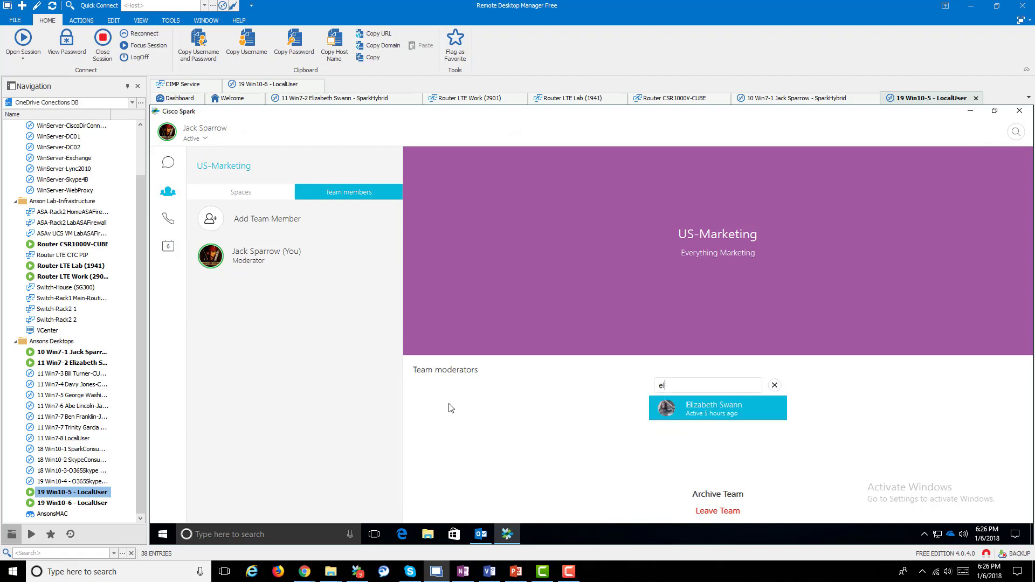
pyautogui.click(713, 409)
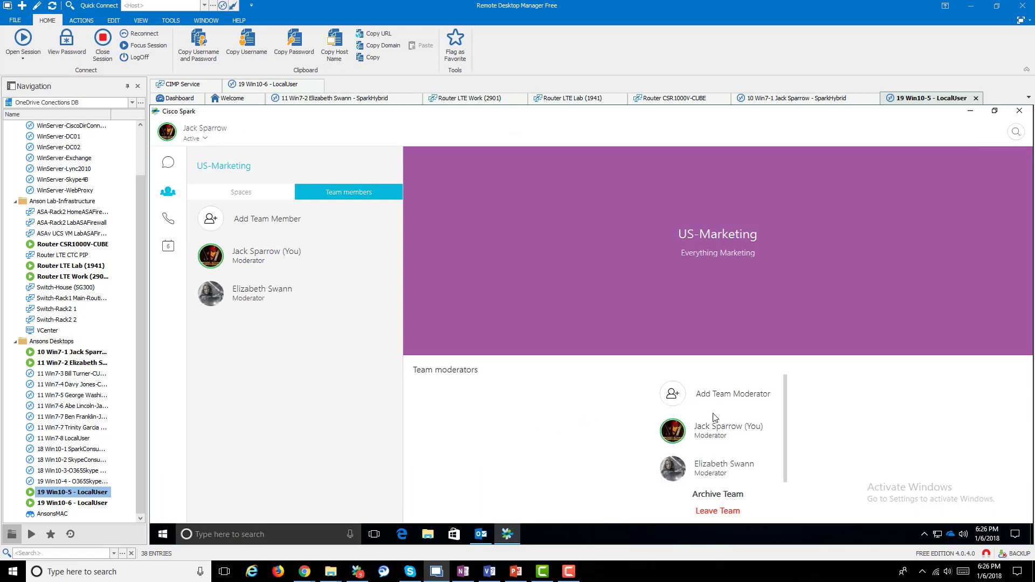
pyautogui.rightClick(262, 298)
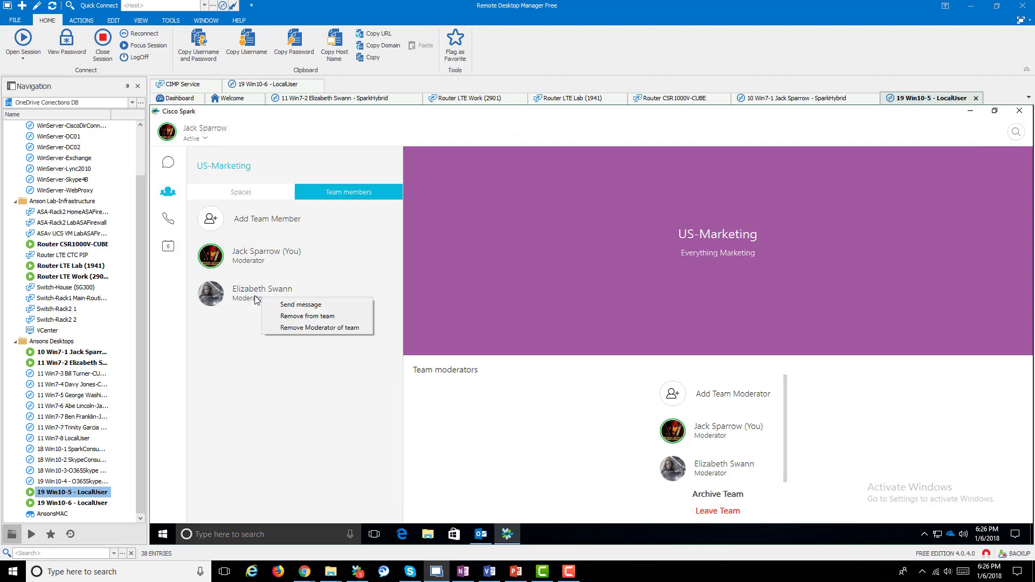
pyautogui.click(305, 328)
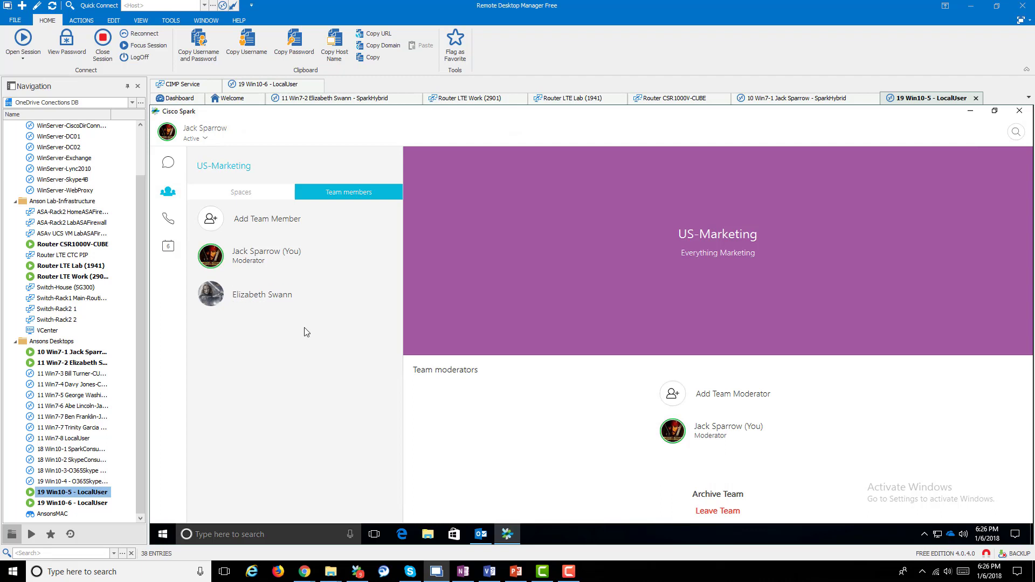
# Remove the colleague from US-Marketing's member list and confirm with OK
pyautogui.rightClick(286, 305)
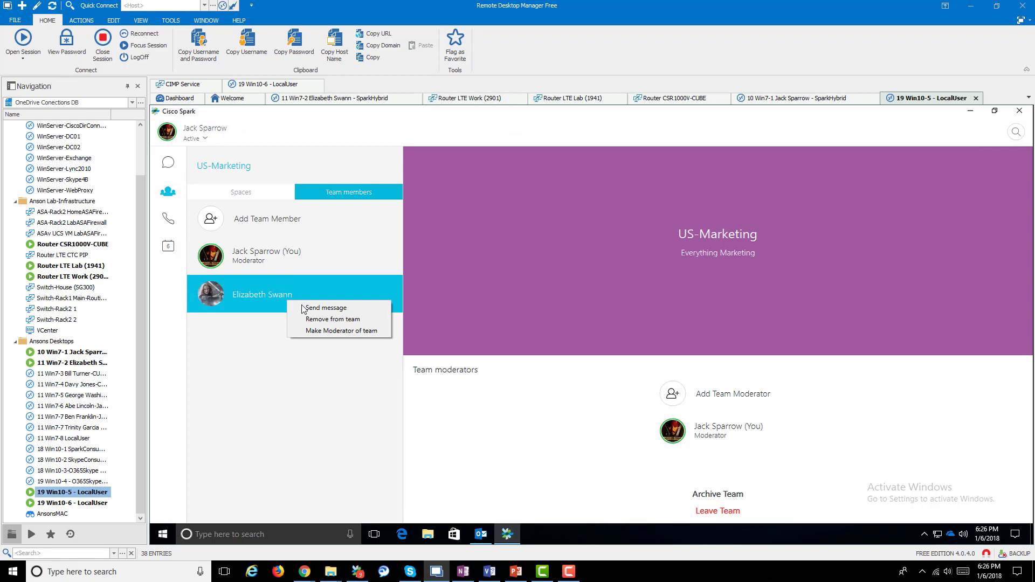
pyautogui.click(325, 320)
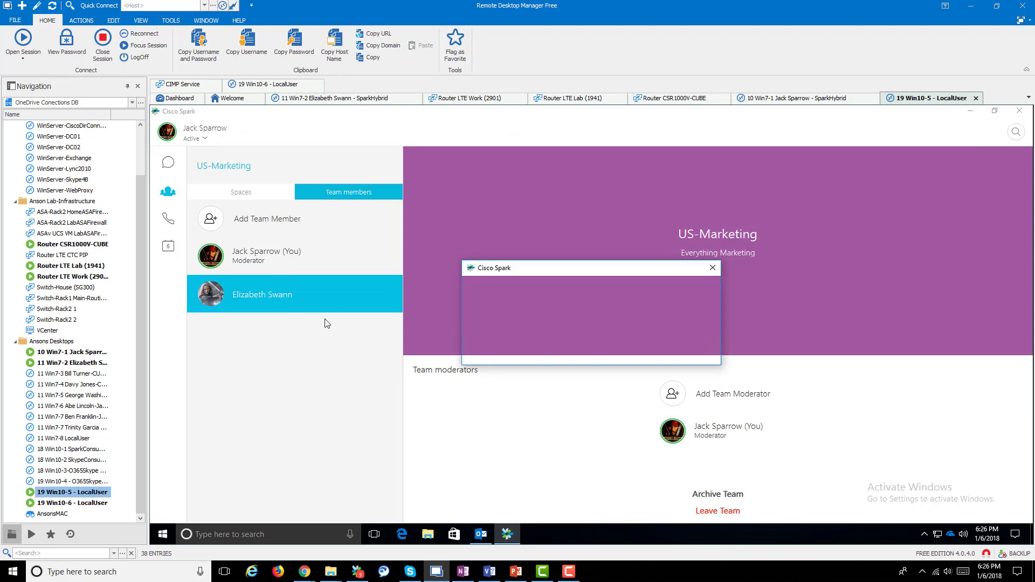
pyautogui.click(572, 358)
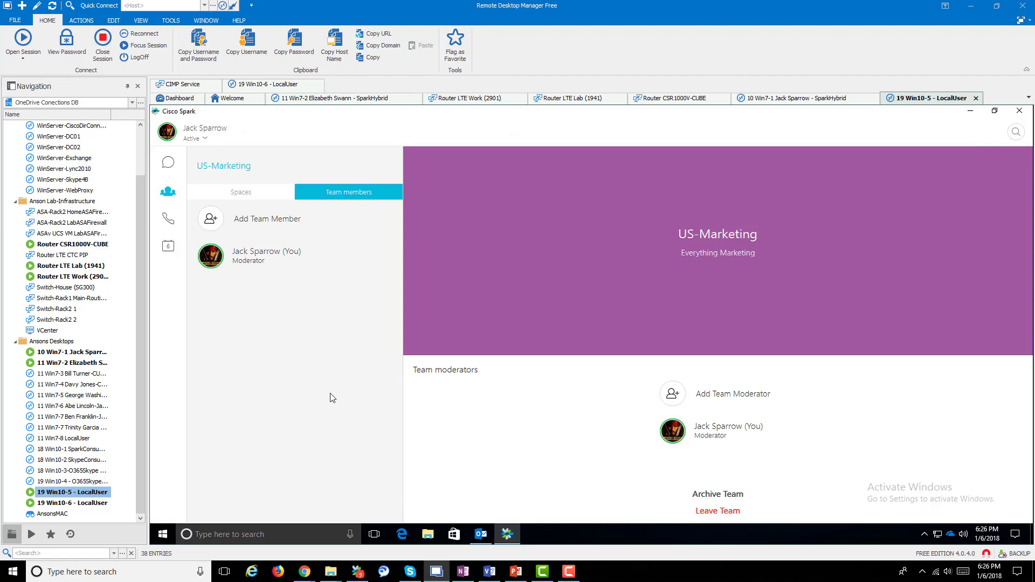
# Archive US-Marketing, then list all teams with archived teams hidden and shown again
pyautogui.click(722, 495)
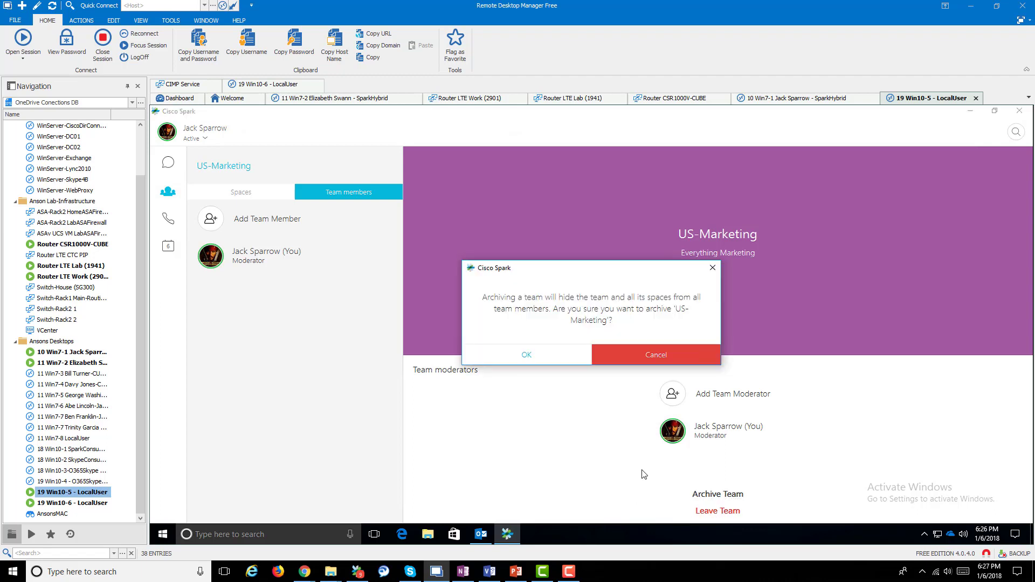
pyautogui.click(528, 355)
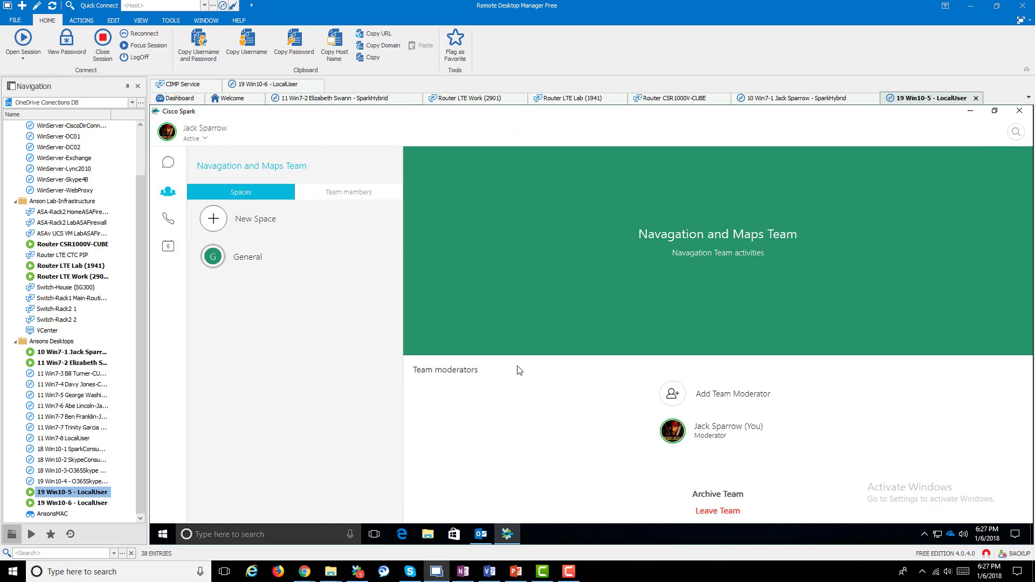
pyautogui.click(168, 192)
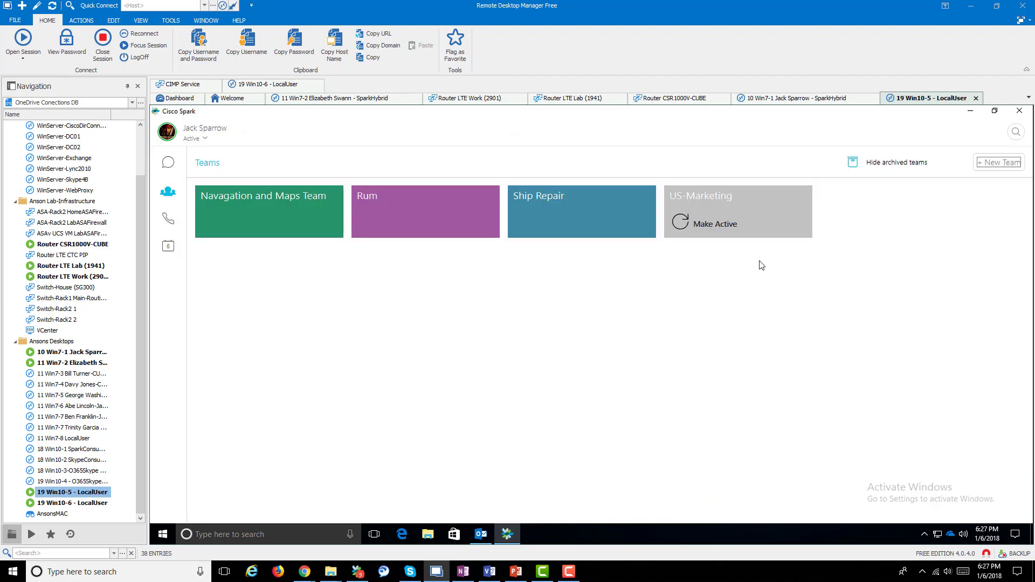
pyautogui.click(908, 164)
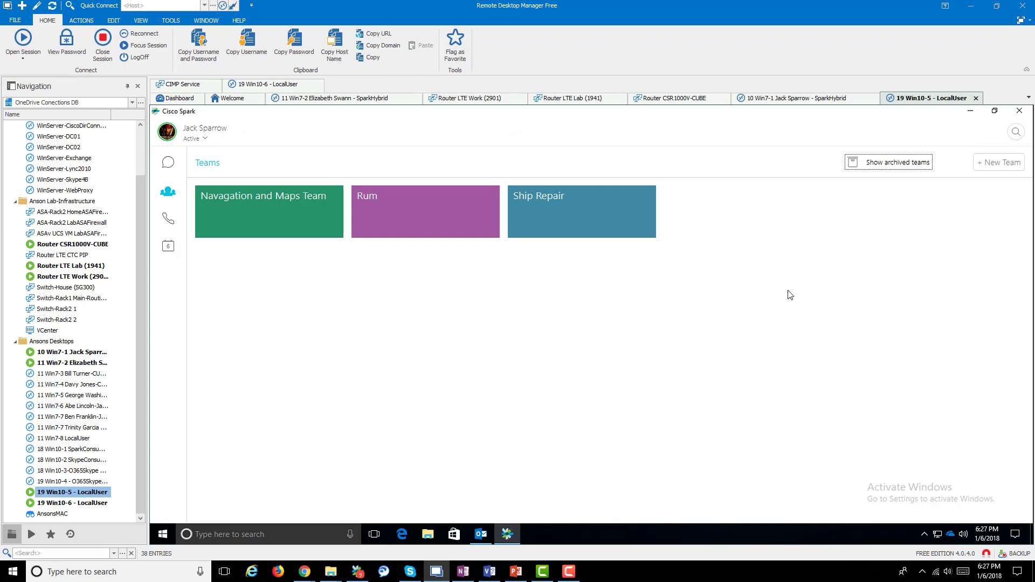
pyautogui.click(907, 165)
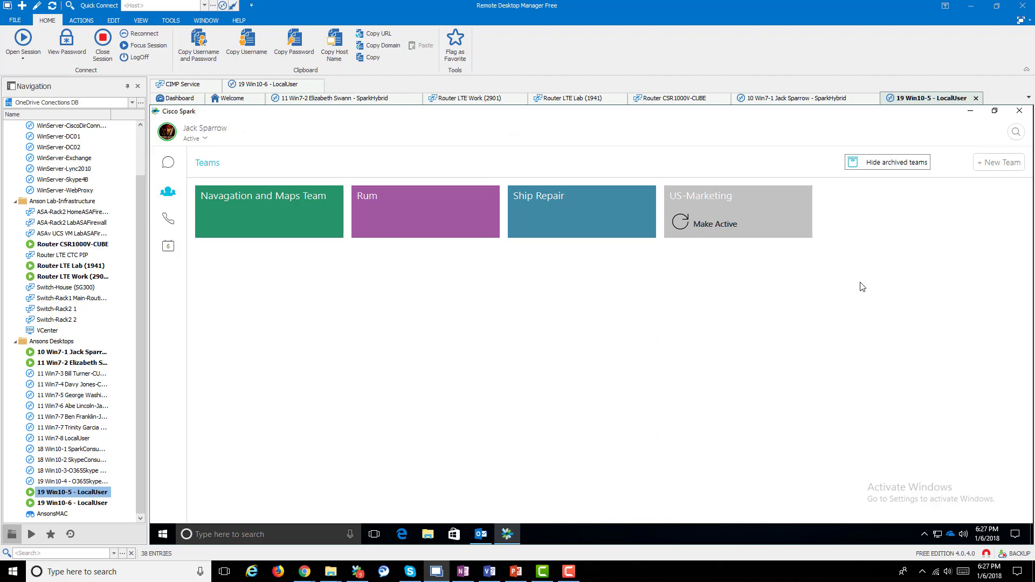
# Reactivate the archived US-Marketing team and open its page
pyautogui.click(722, 224)
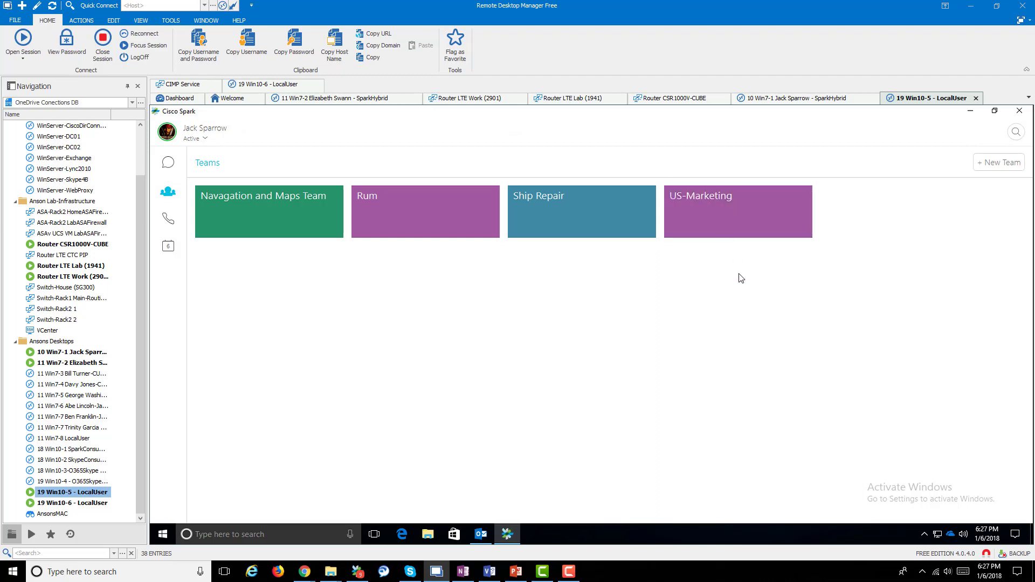
pyautogui.click(717, 236)
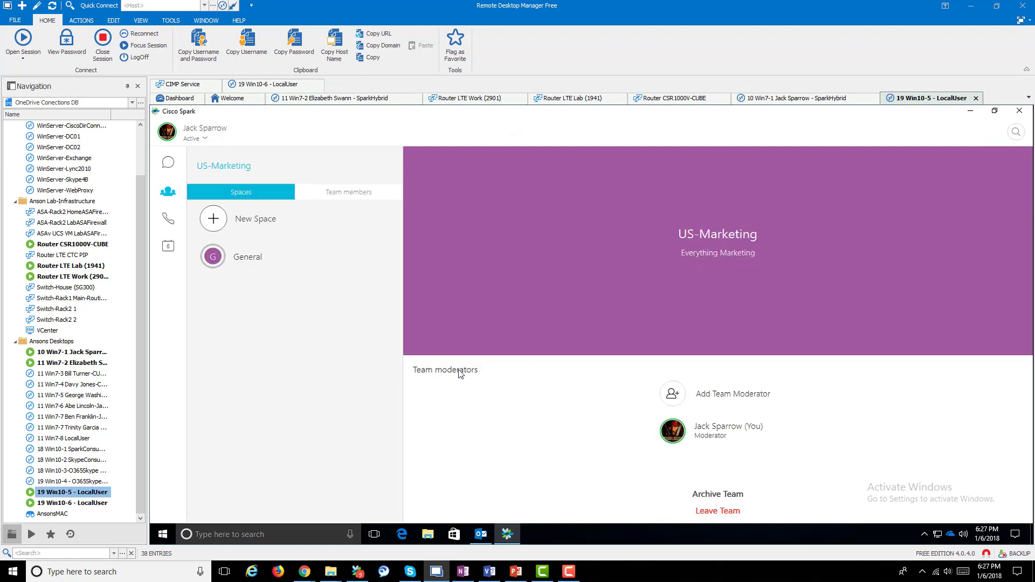
pyautogui.hotkey('alt', 'Tab')
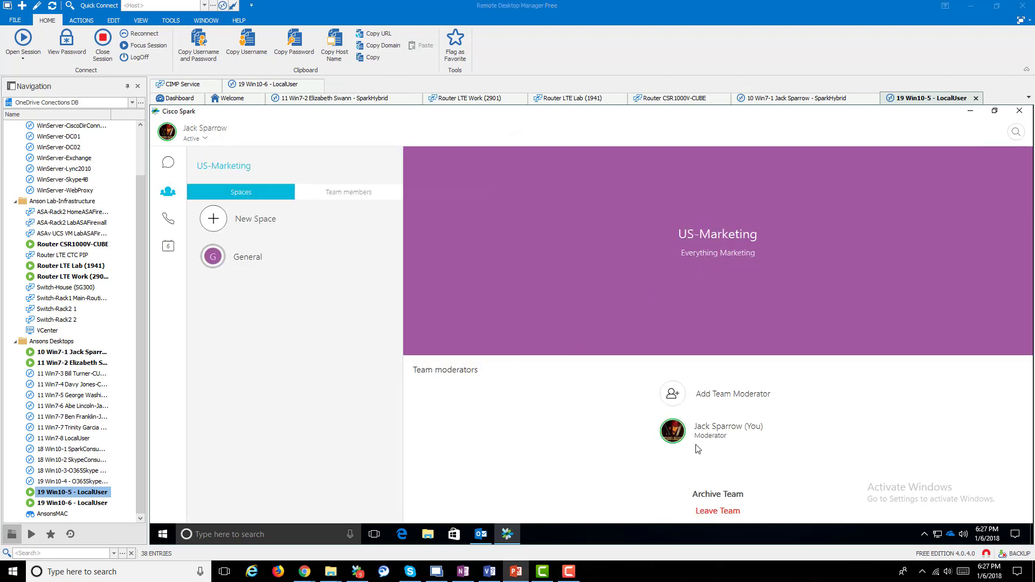
# Add the colleague (searched 'eli') as a member, then attempt leaving and dismiss the sole-moderator warning
pyautogui.click(340, 195)
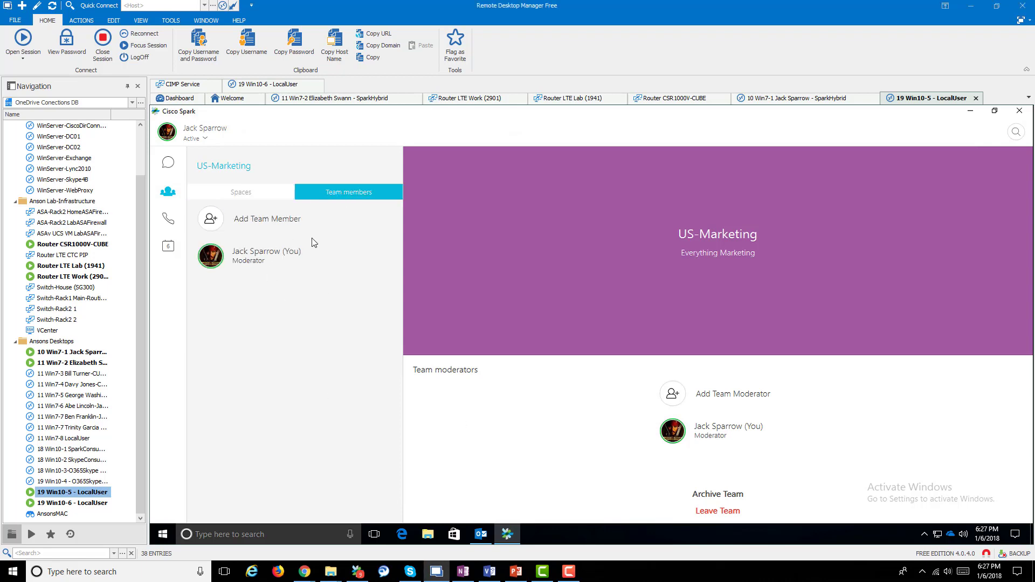
pyautogui.click(276, 226)
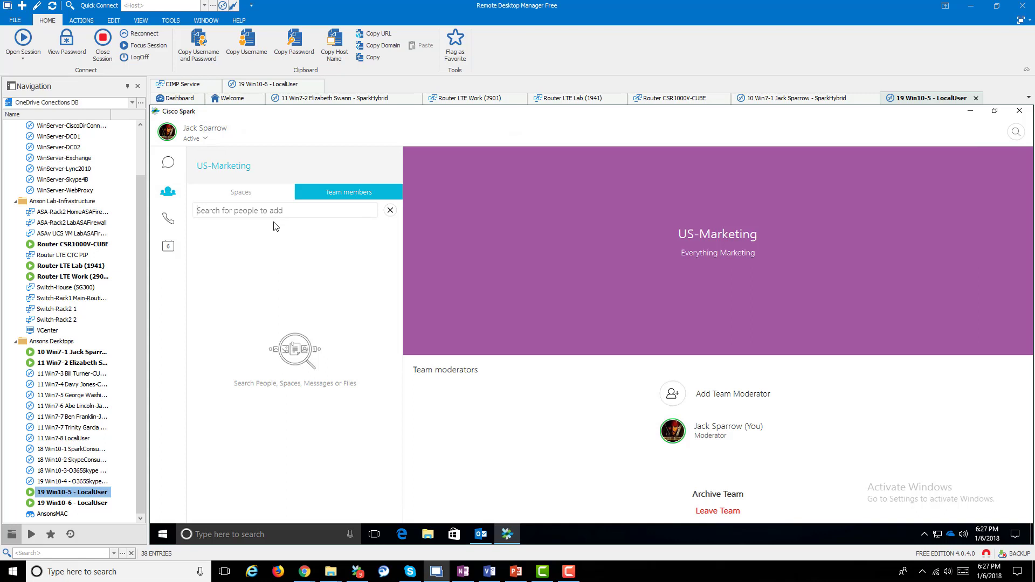
pyautogui.write('eli')
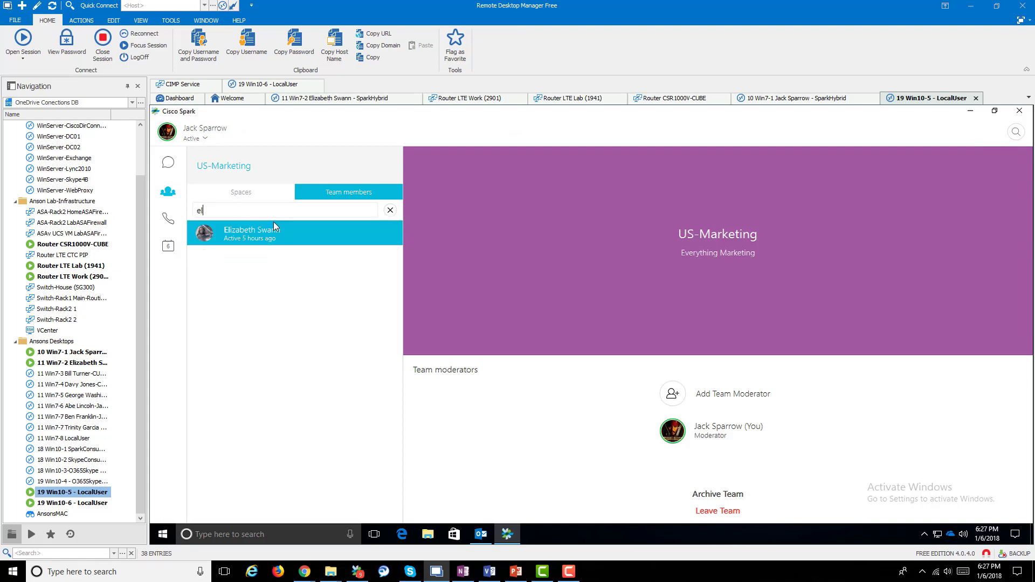
pyautogui.click(281, 231)
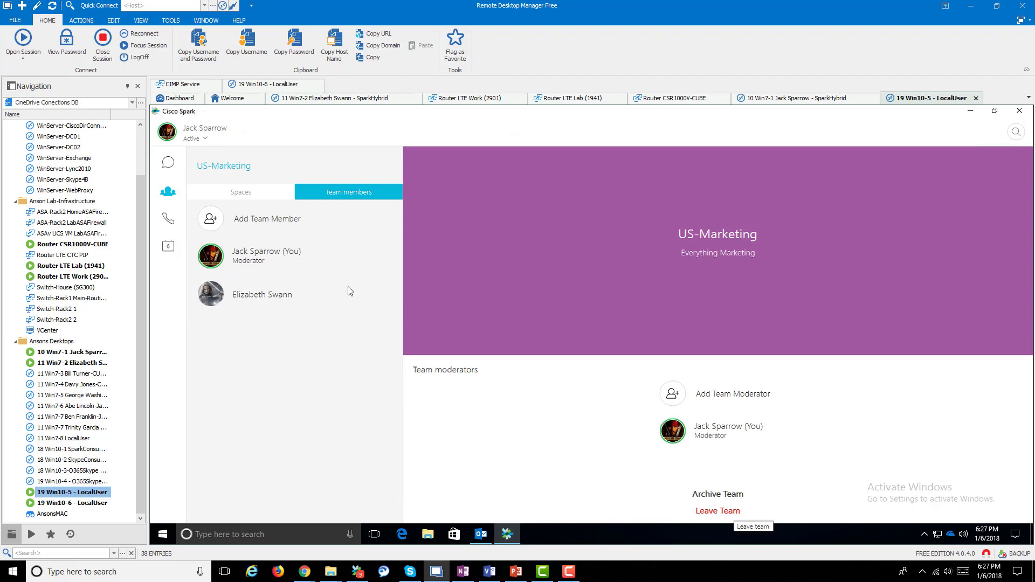
pyautogui.click(704, 512)
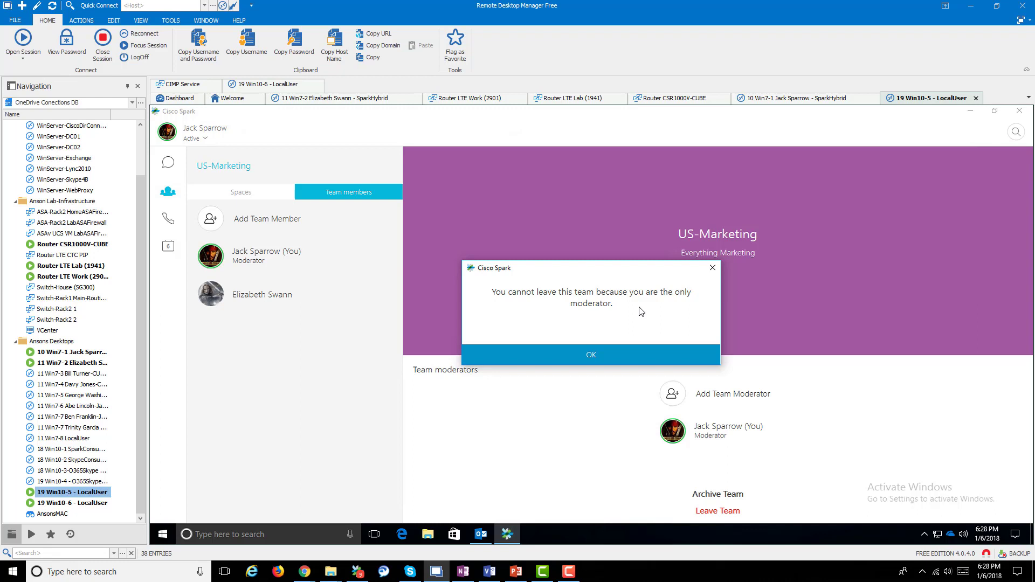
pyautogui.click(614, 356)
# Remove the second member from US-Marketing, then retry leaving and close the prompt
pyautogui.rightClick(270, 303)
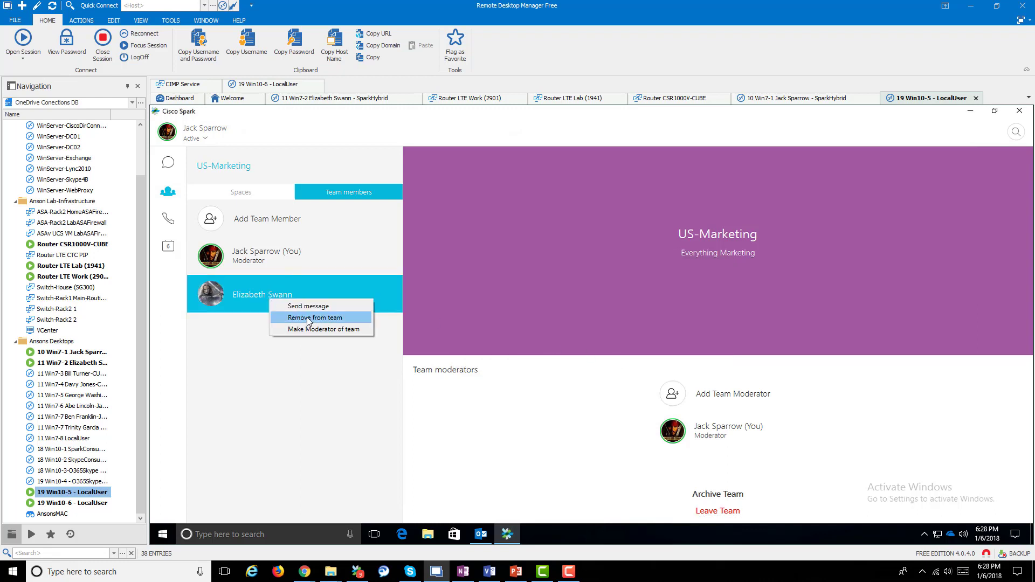
pyautogui.click(323, 321)
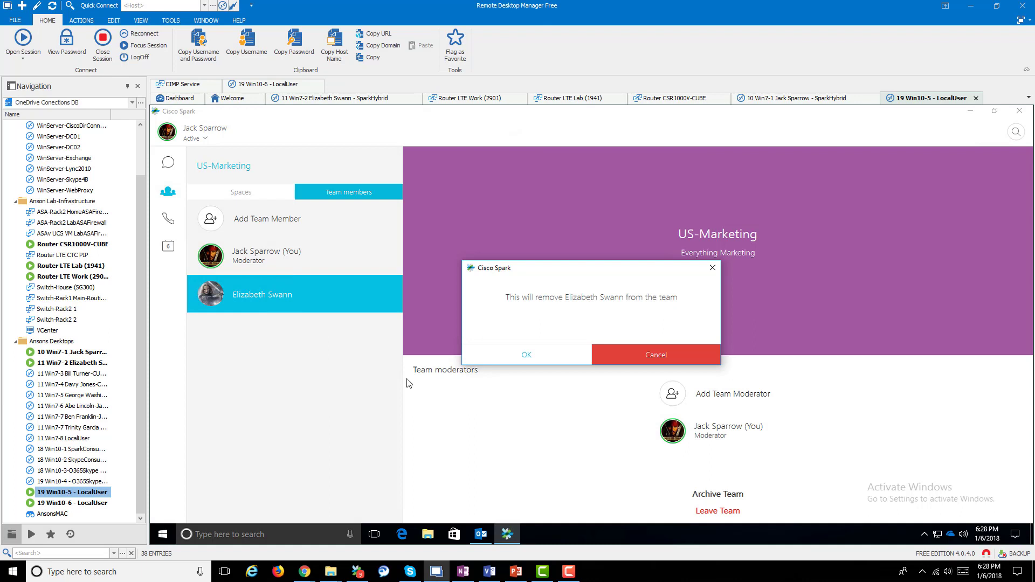
pyautogui.click(542, 359)
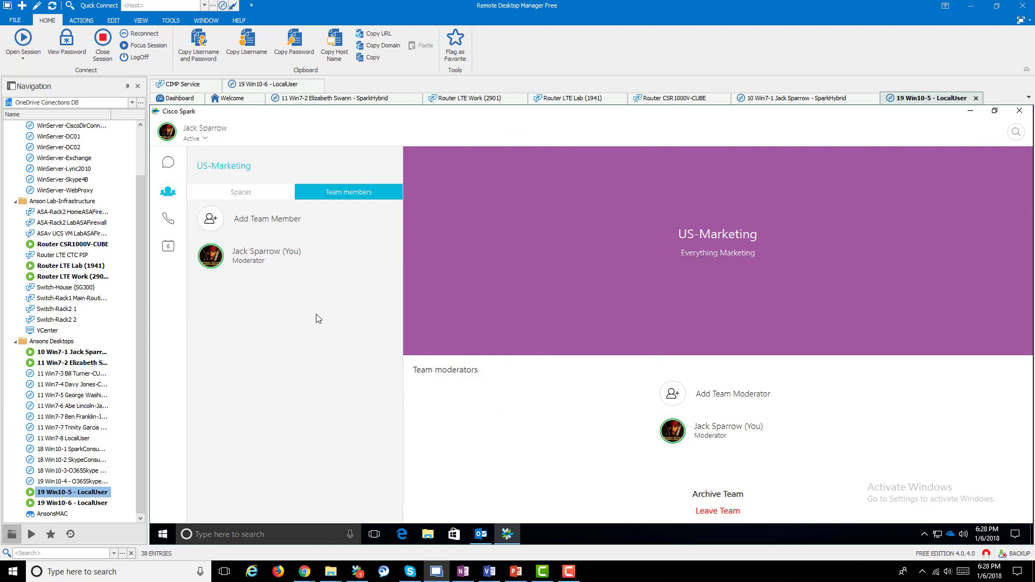
pyautogui.click(711, 515)
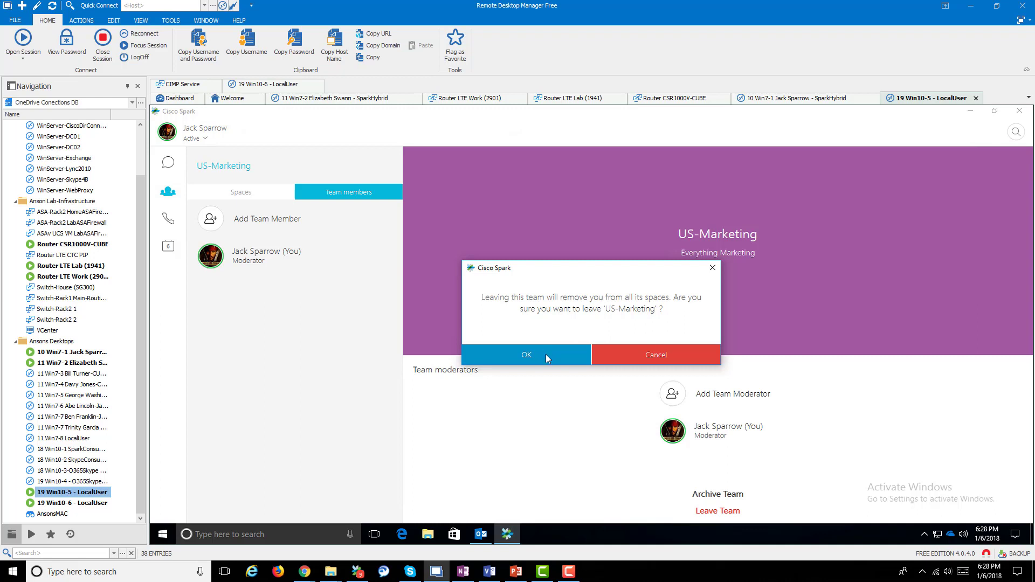
pyautogui.click(627, 357)
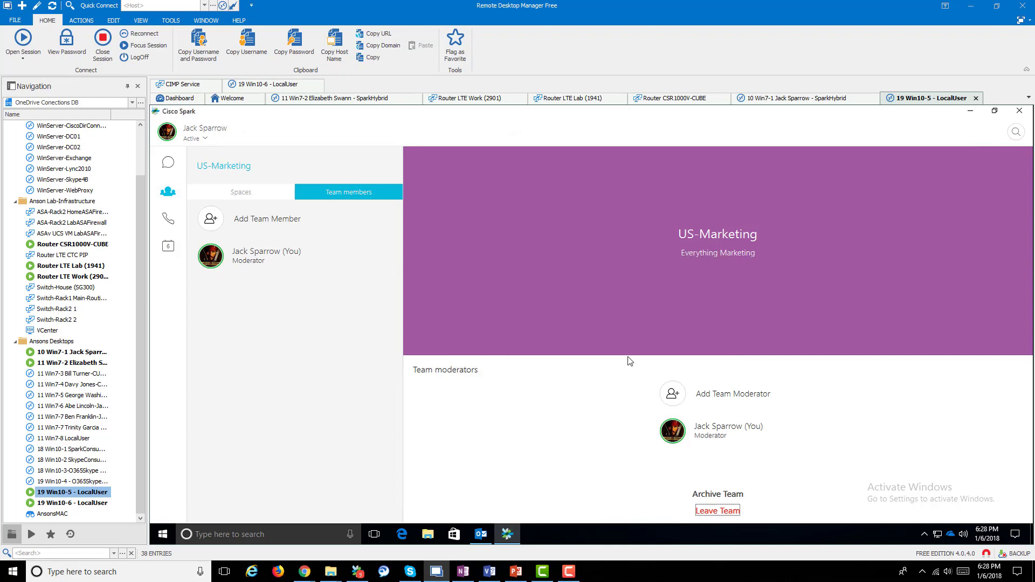
# Make the colleague (searched 'el') a moderator, then leave US-Marketing and confirm
pyautogui.click(729, 397)
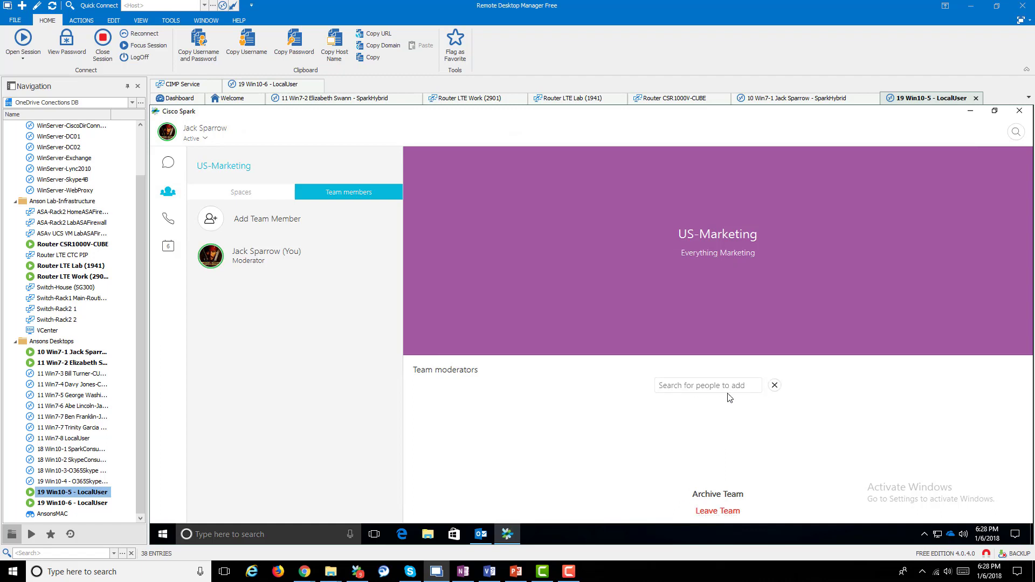
pyautogui.write('el')
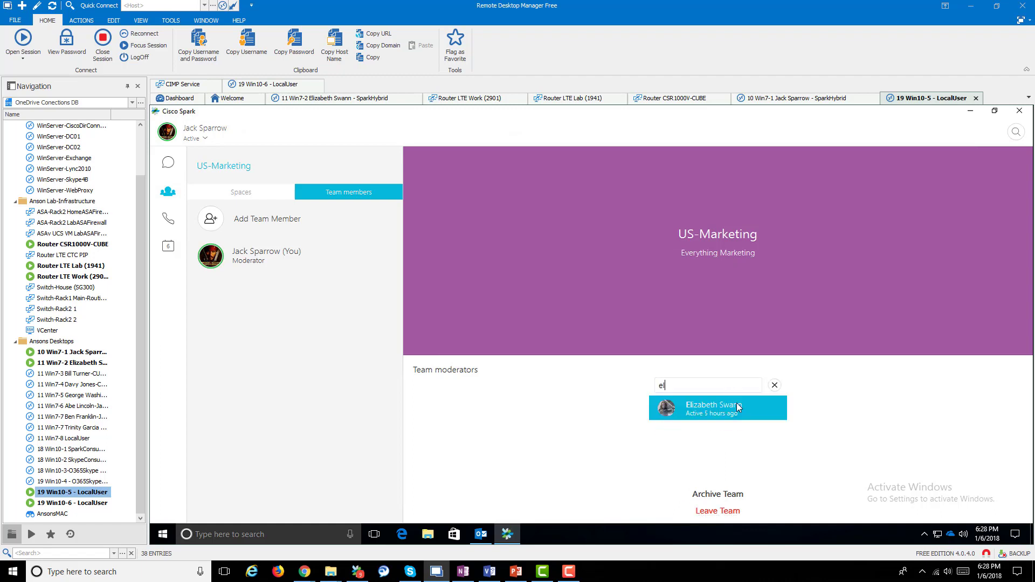
pyautogui.click(737, 405)
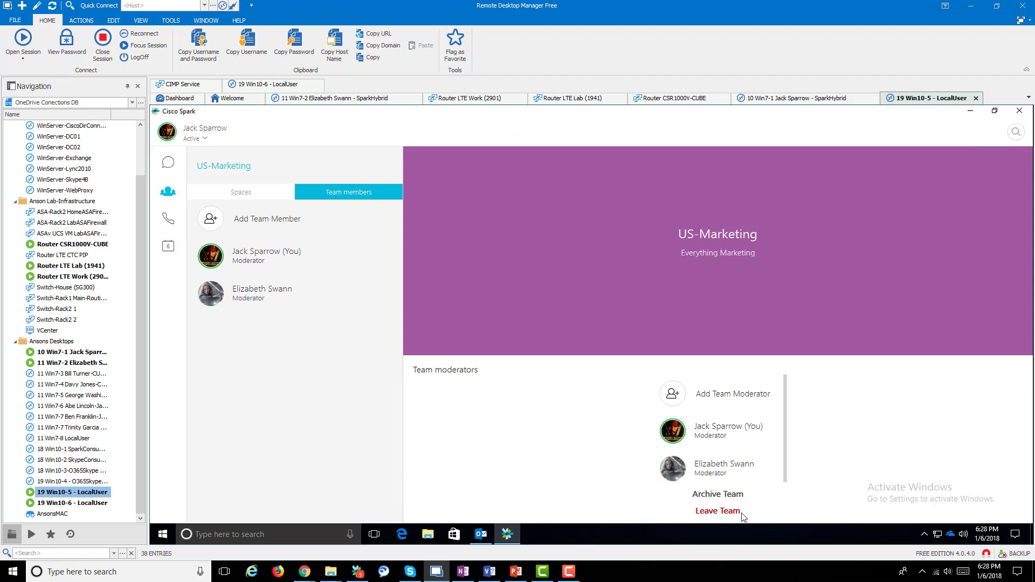
pyautogui.click(697, 510)
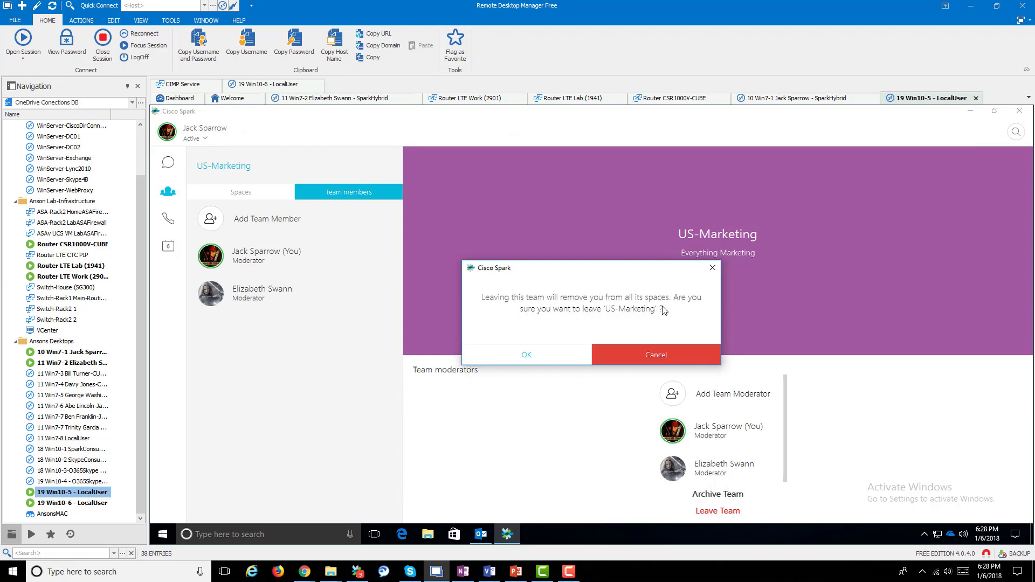
pyautogui.click(552, 354)
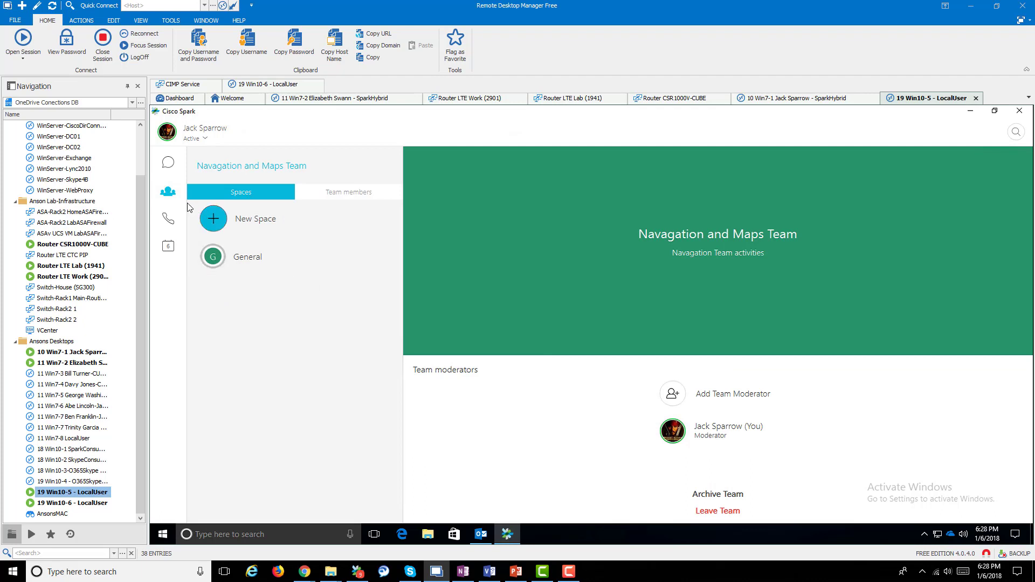
# In the other user's session, maximize Spark and open the US-Marketing team's member list
pyautogui.click(172, 197)
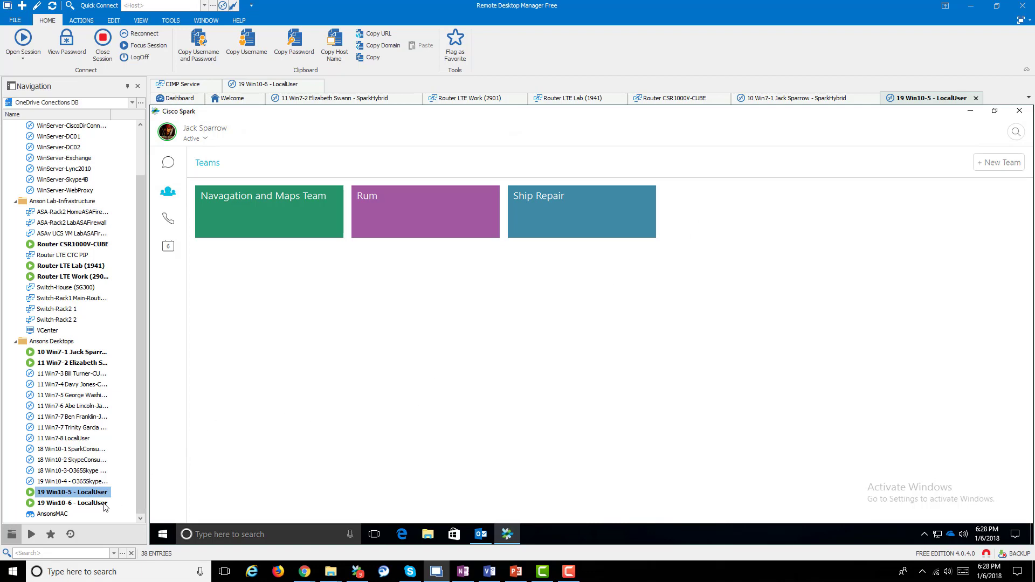
pyautogui.doubleClick(81, 503)
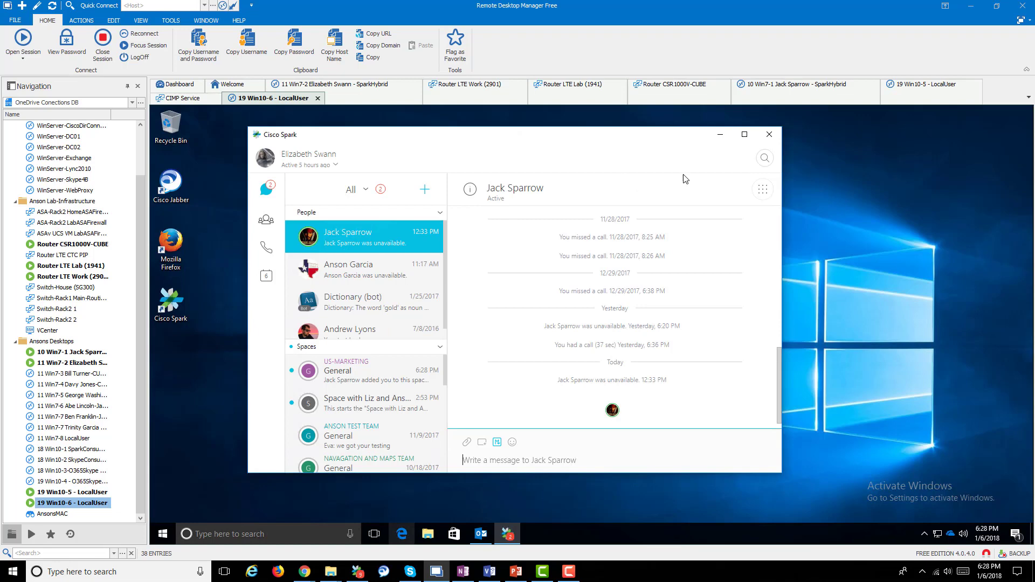
pyautogui.click(745, 134)
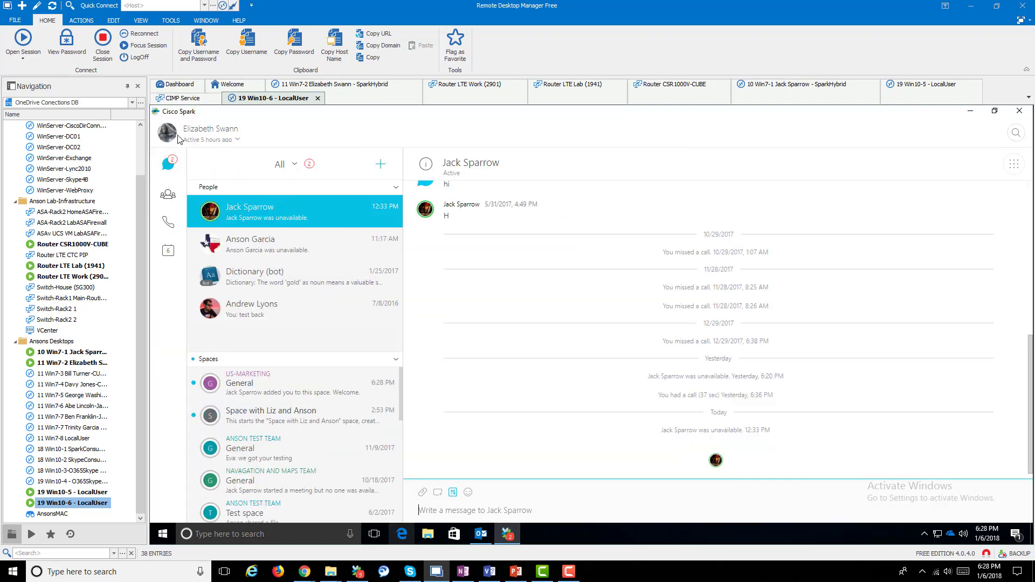
pyautogui.click(175, 197)
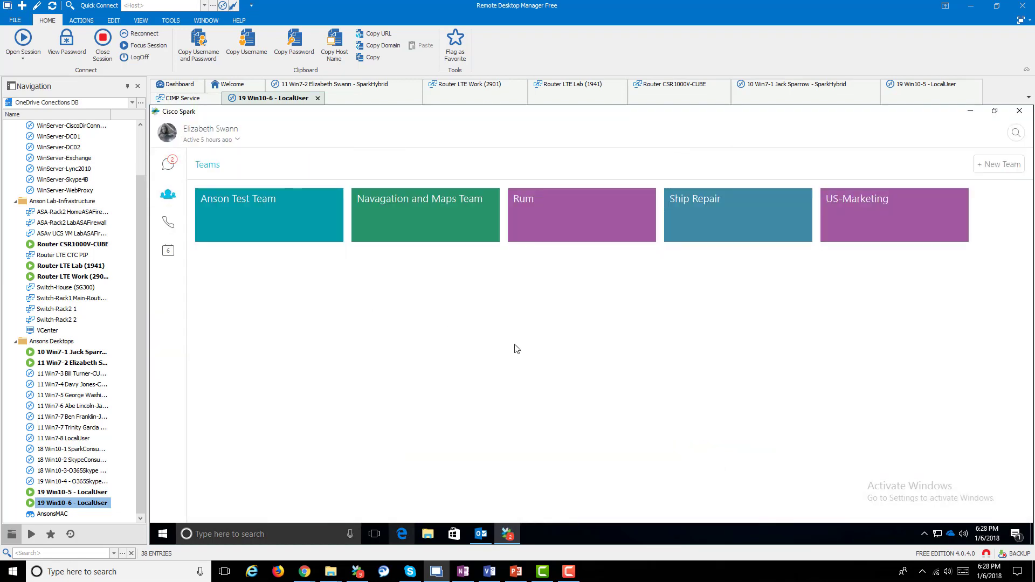
pyautogui.click(882, 226)
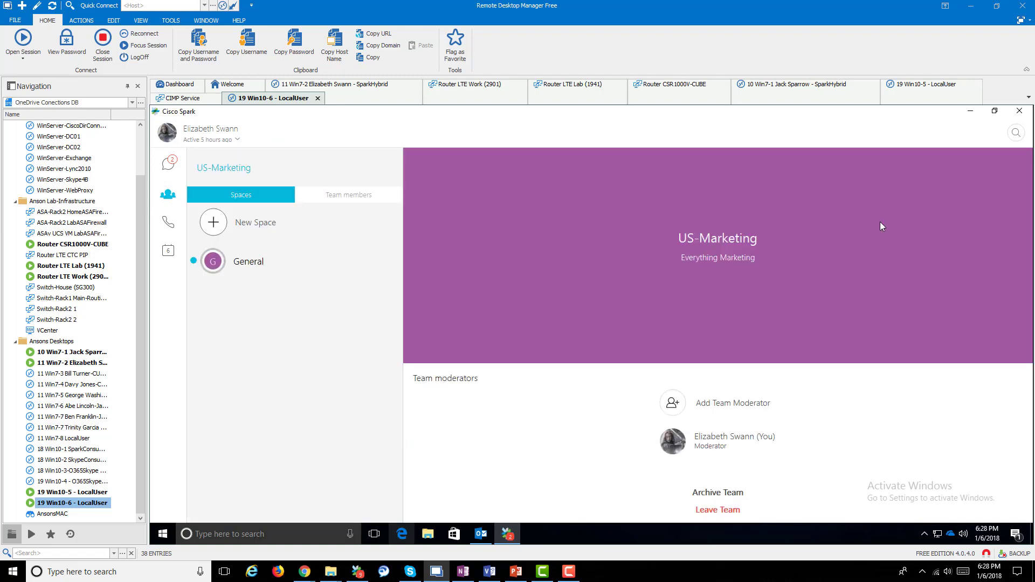
pyautogui.click(342, 195)
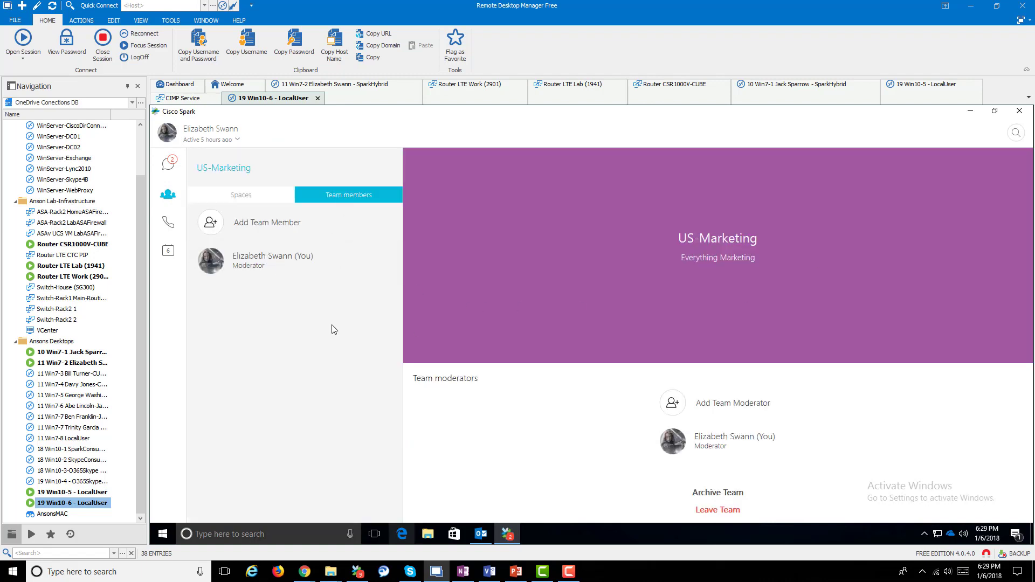
# Add the colleague found by searching 'ja' as a new US-Marketing team member
pyautogui.click(214, 228)
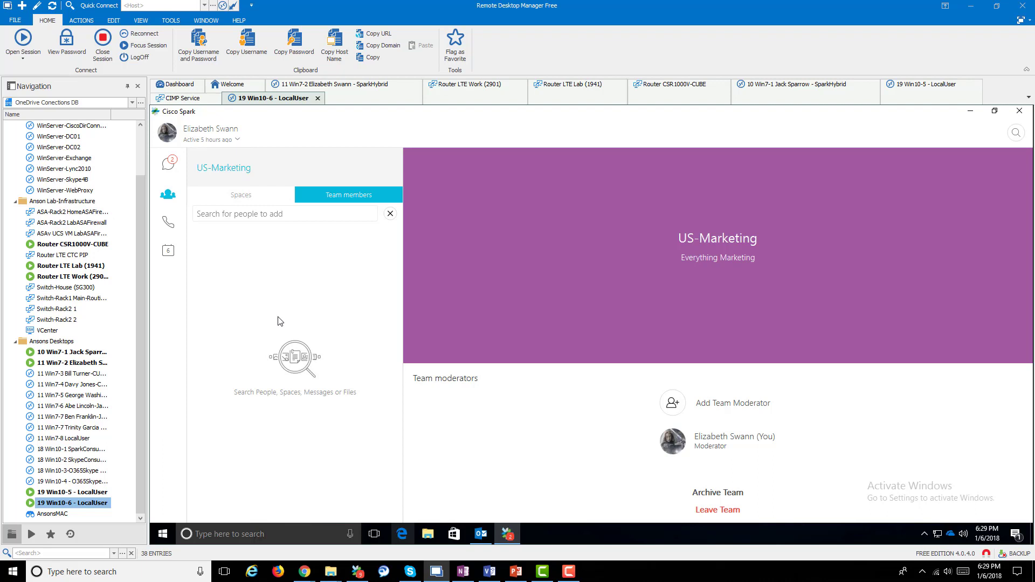
pyautogui.write('e')
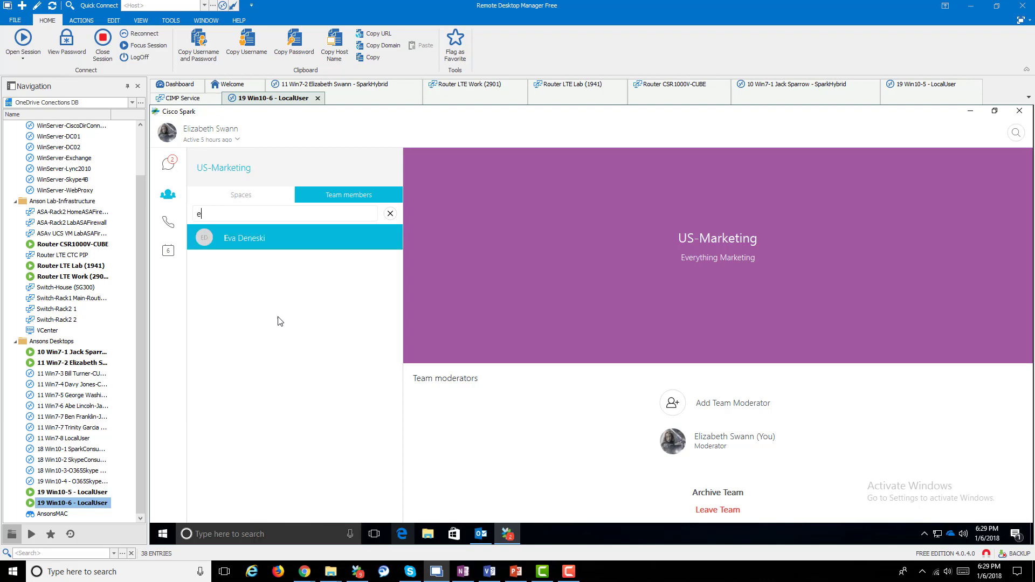
pyautogui.press('BackSpace')
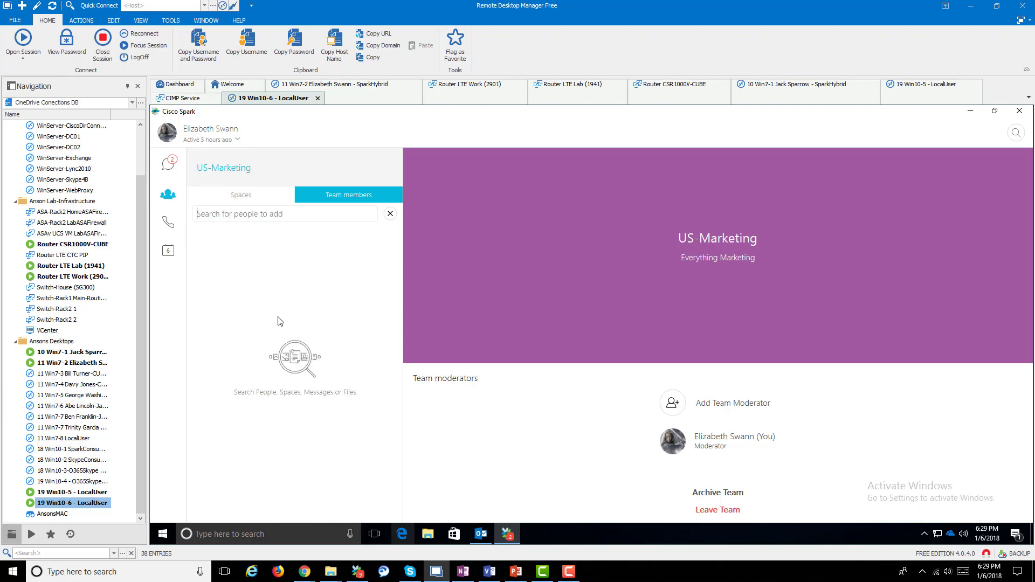
pyautogui.write('ja')
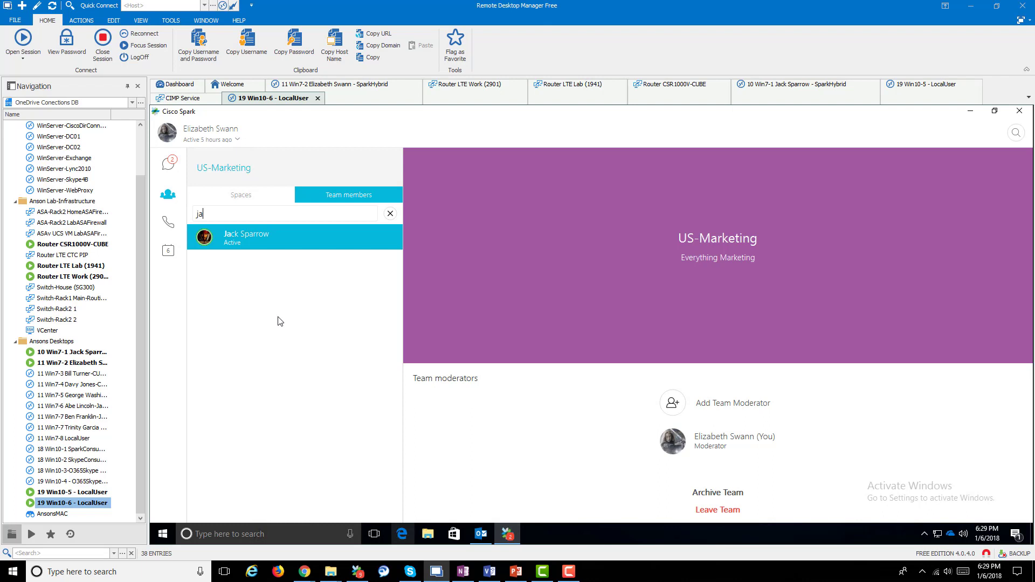
pyautogui.click(284, 245)
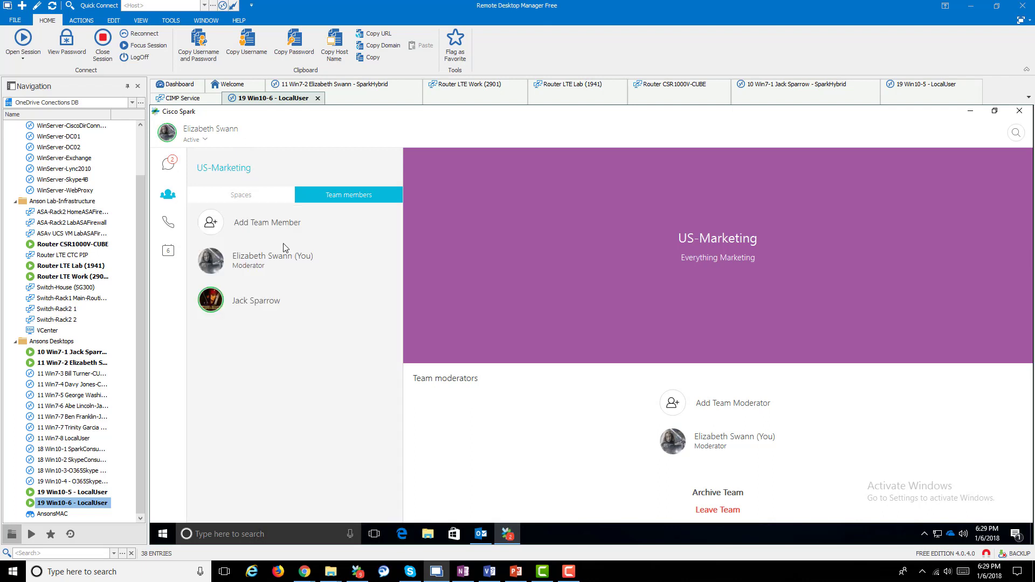
# Make the newly added member a moderator of US-Marketing
pyautogui.rightClick(280, 306)
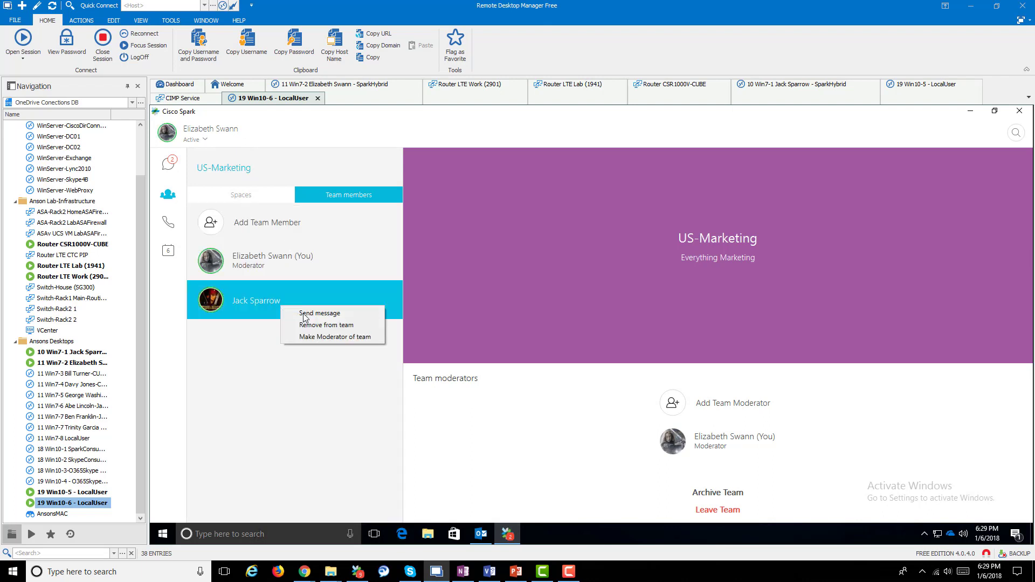
pyautogui.click(327, 338)
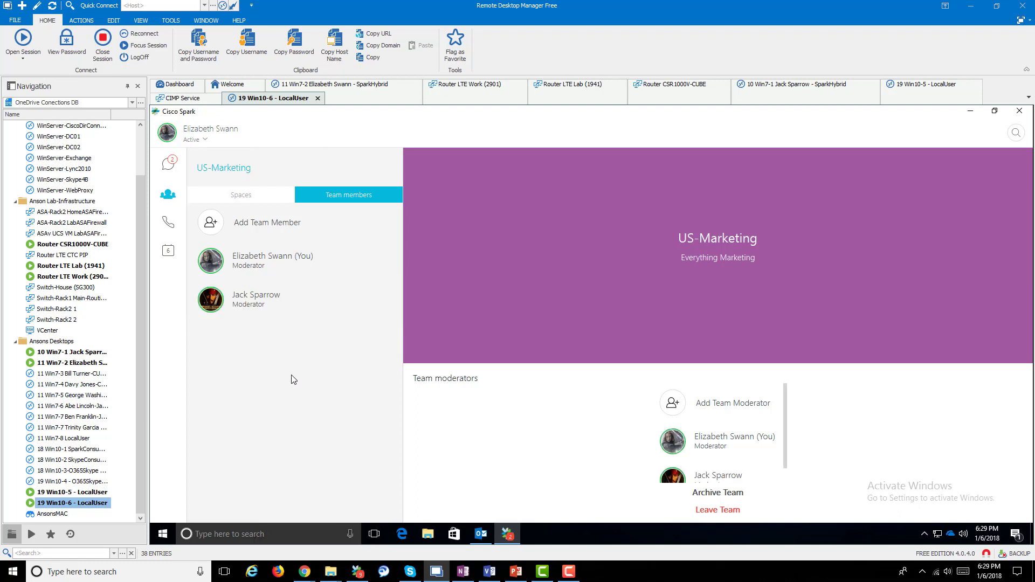
pyautogui.click(98, 493)
# In the other session's US-Marketing member list, revoke the original moderator's role
pyautogui.doubleClick(100, 495)
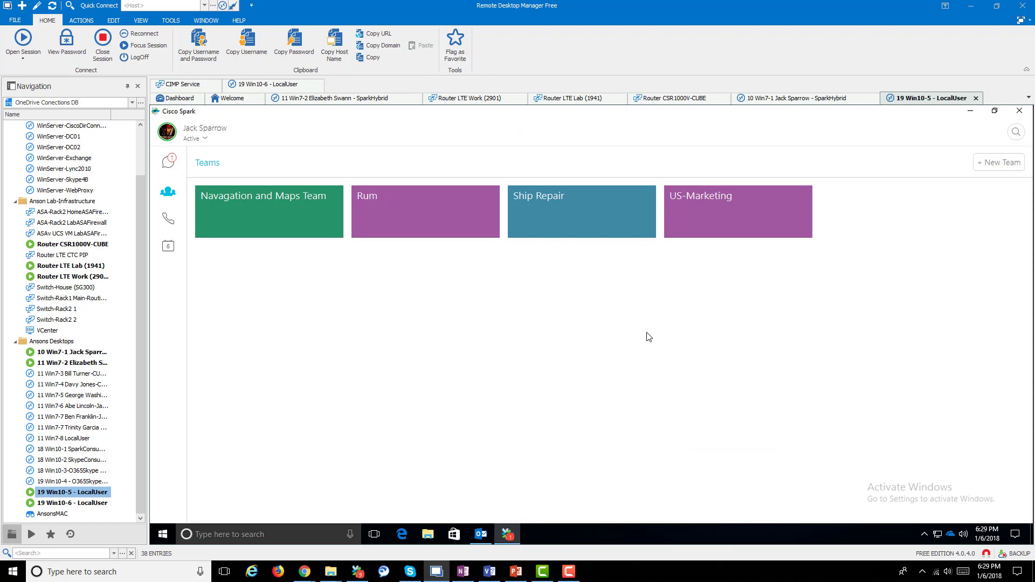
pyautogui.click(736, 220)
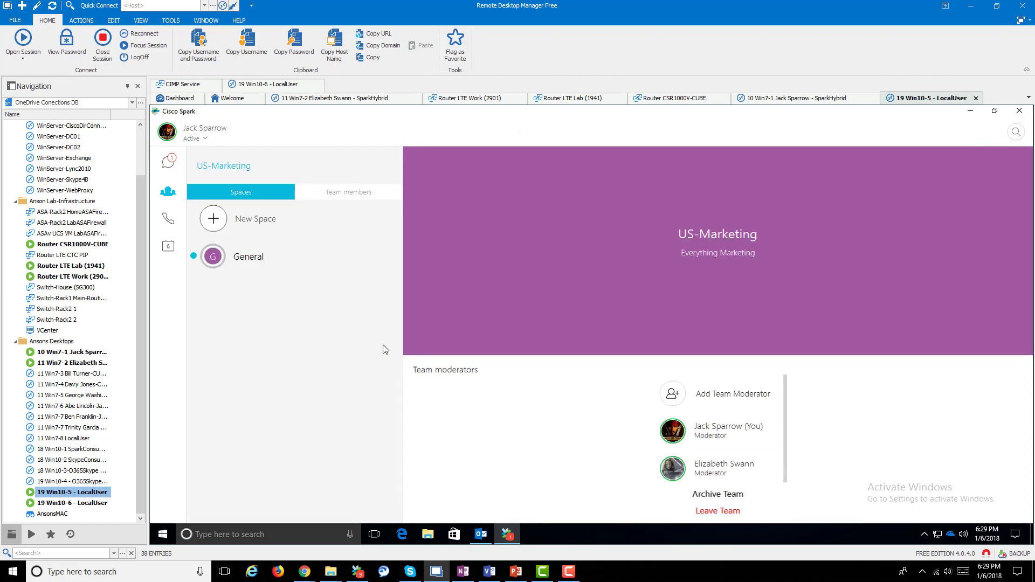
pyautogui.click(350, 193)
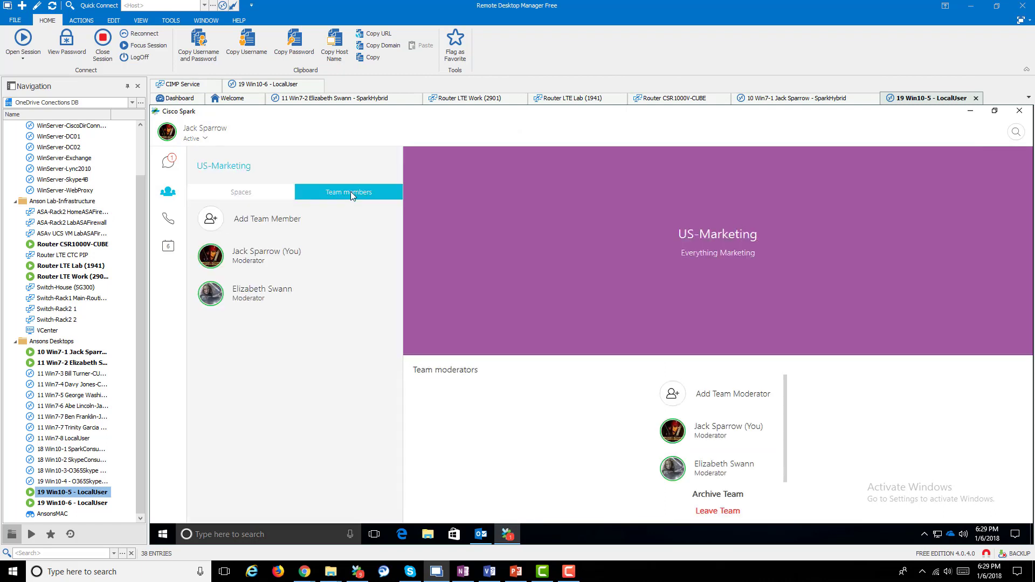
pyautogui.rightClick(257, 296)
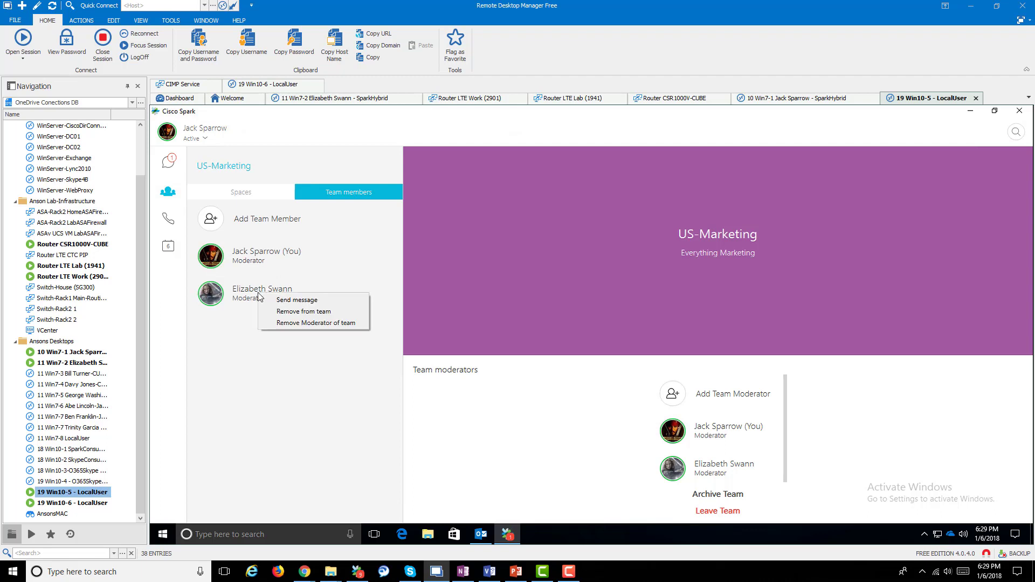
pyautogui.click(293, 324)
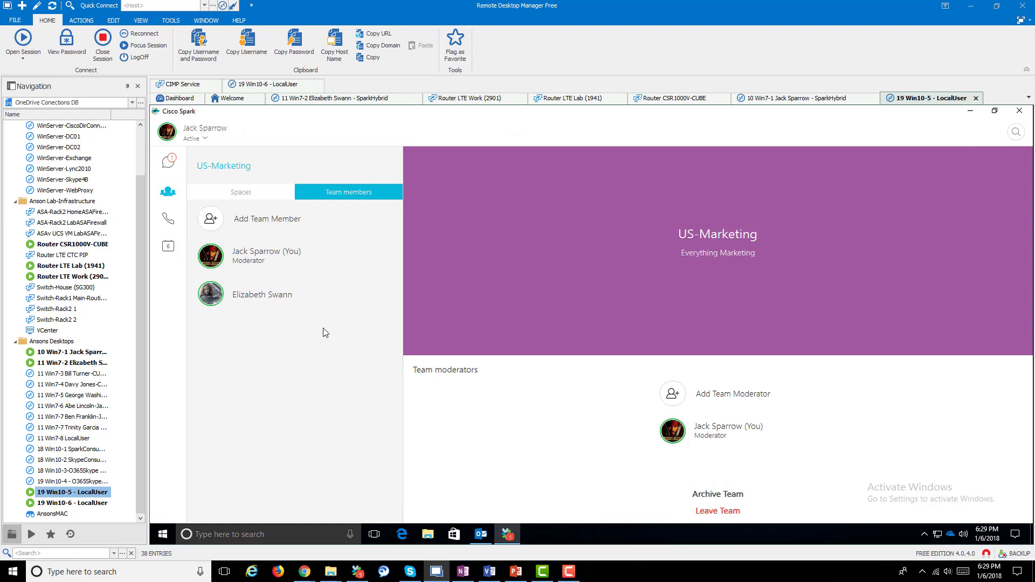
# Remove that member from the US-Marketing team and confirm with OK
pyautogui.rightClick(298, 301)
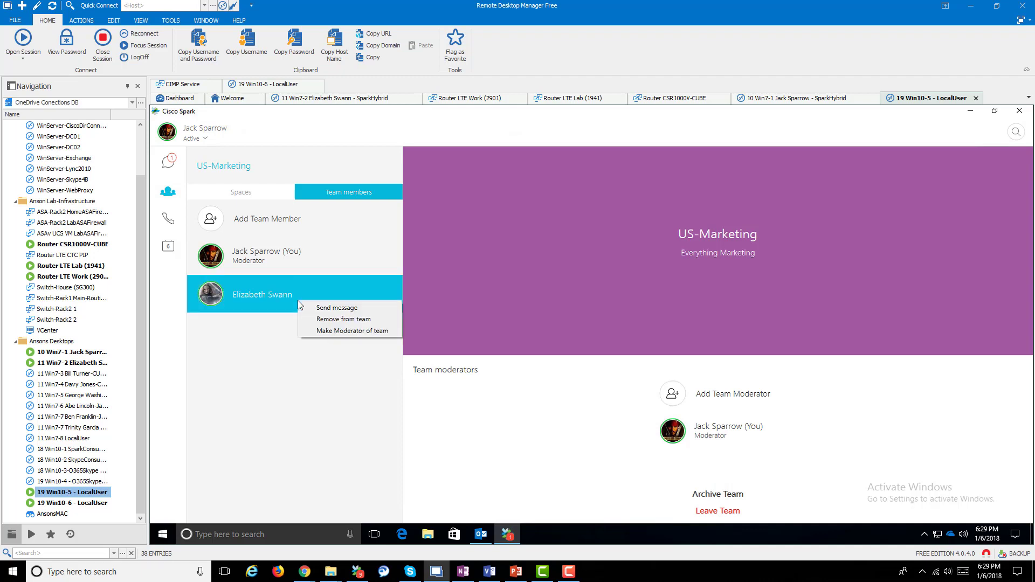
pyautogui.click(319, 319)
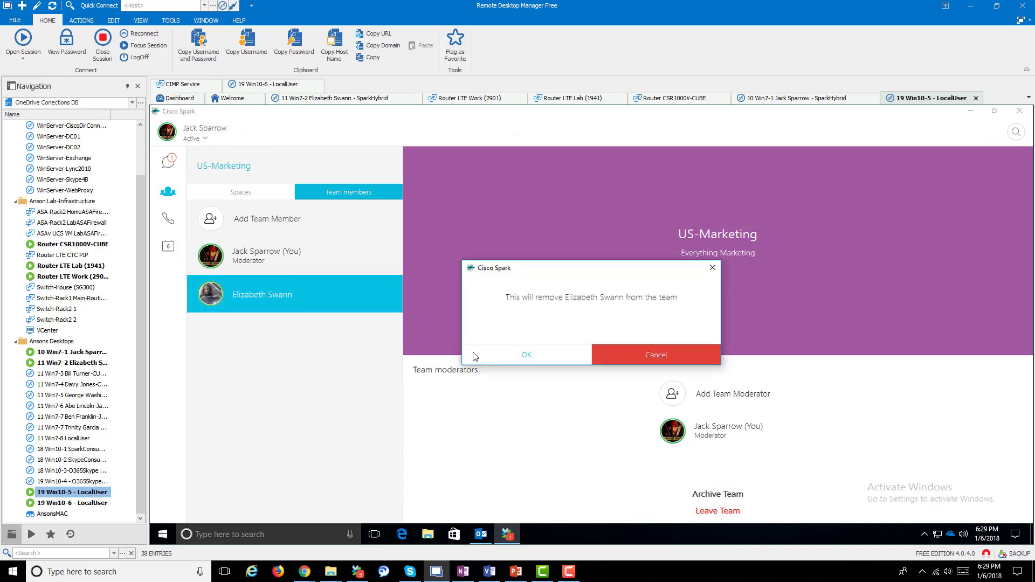
pyautogui.click(503, 354)
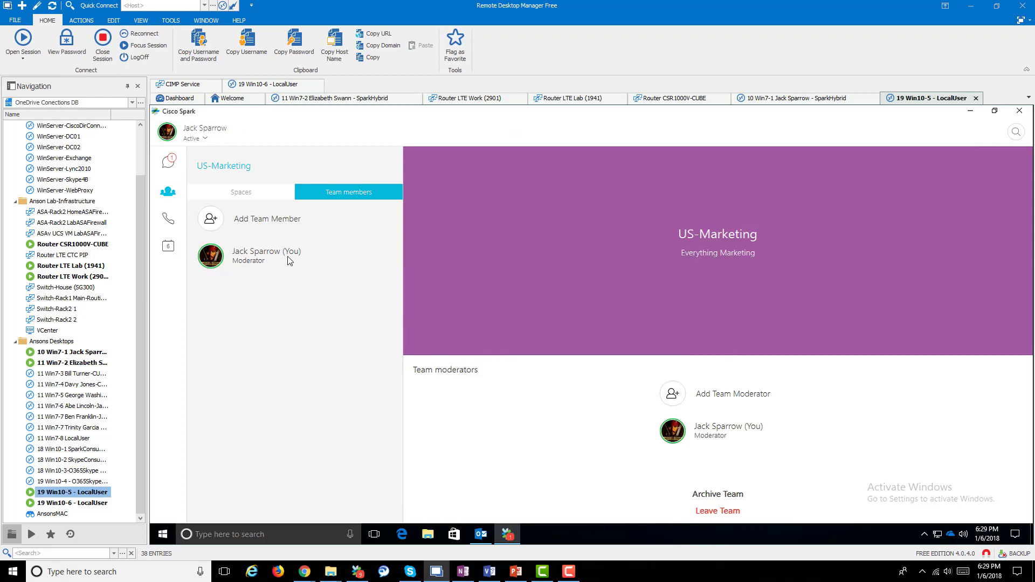
# Leave US-Marketing, confirm with OK, and check that both sessions' Teams lists no longer show it
pyautogui.click(707, 512)
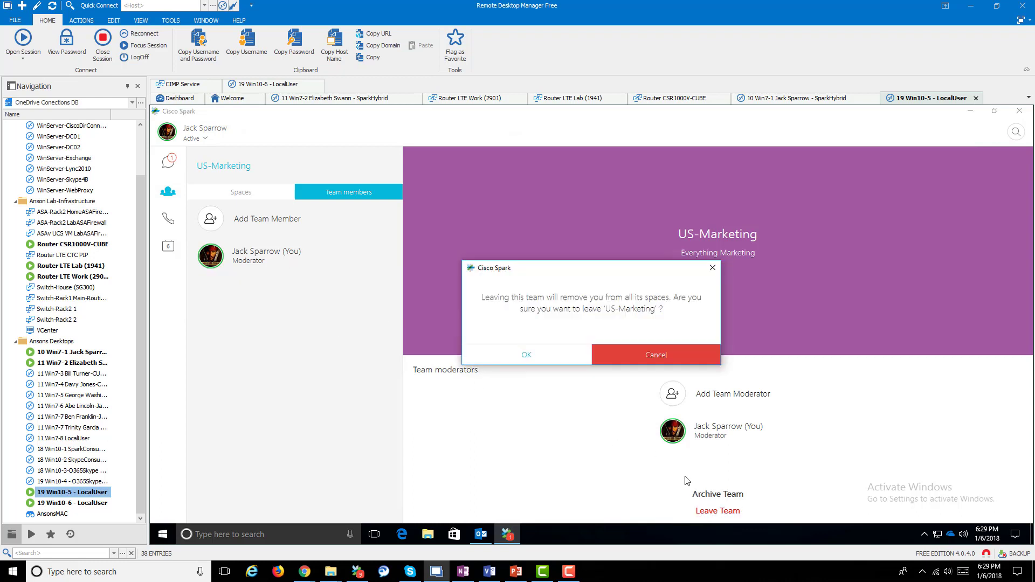
pyautogui.click(542, 357)
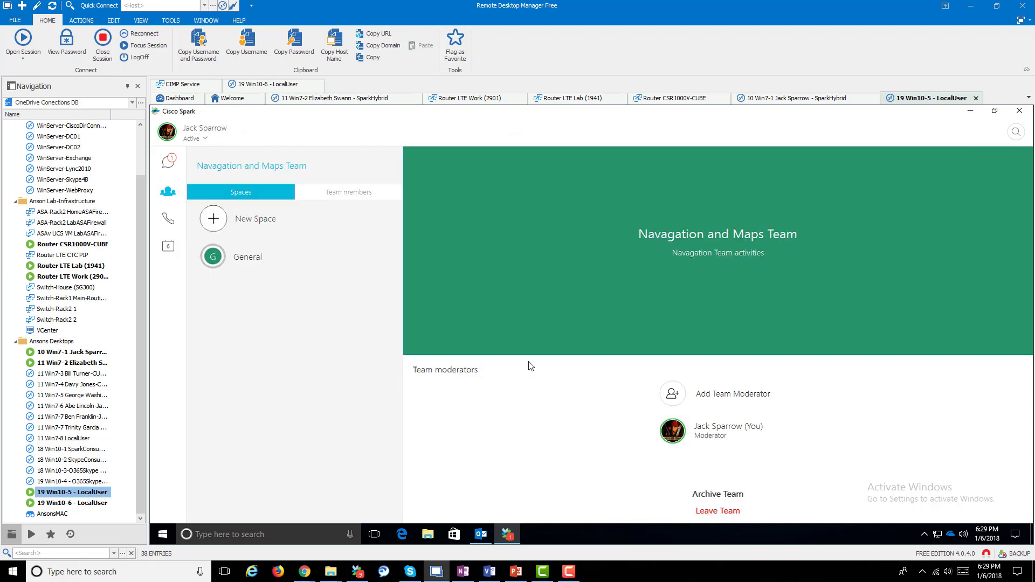
pyautogui.click(168, 192)
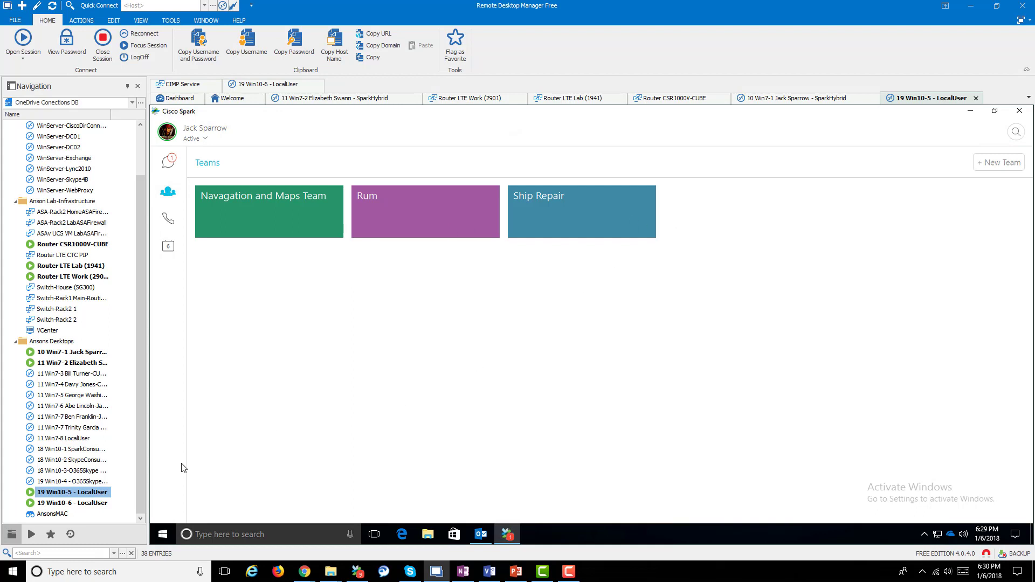
pyautogui.doubleClick(95, 503)
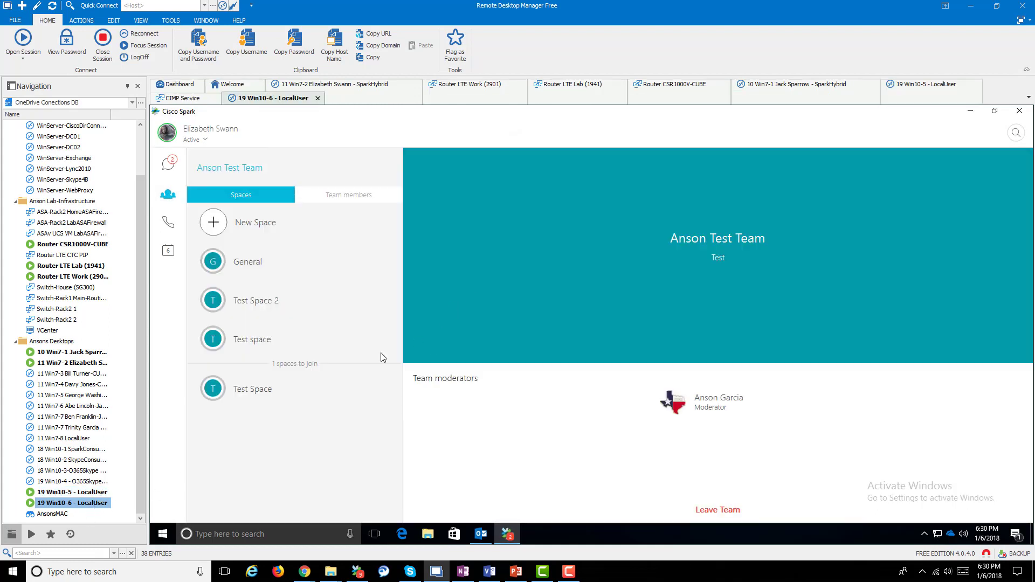
pyautogui.click(168, 194)
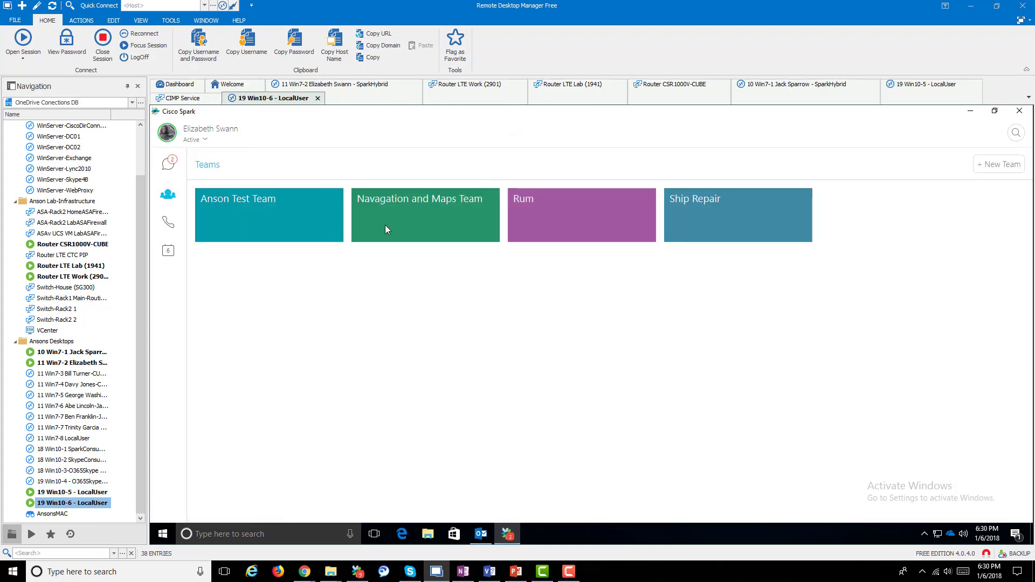